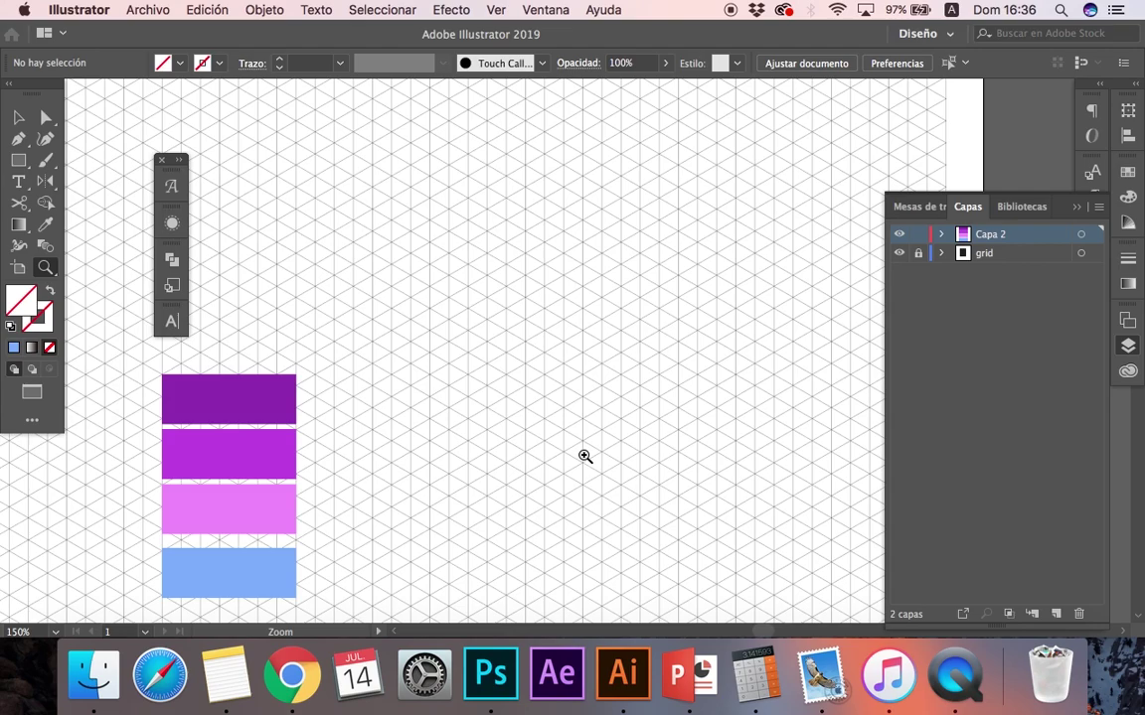
Zoom the grid and swatches from 150% to 200% and switch to the Pen tool.
left_click(584, 456)
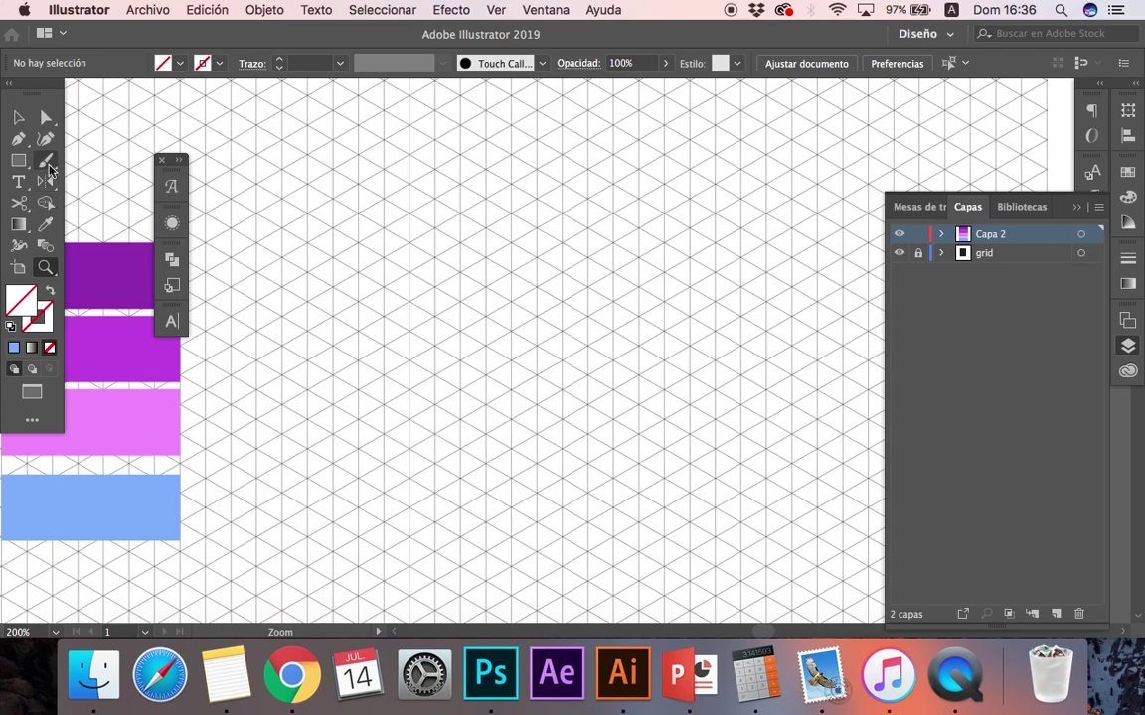
left_click(17, 139)
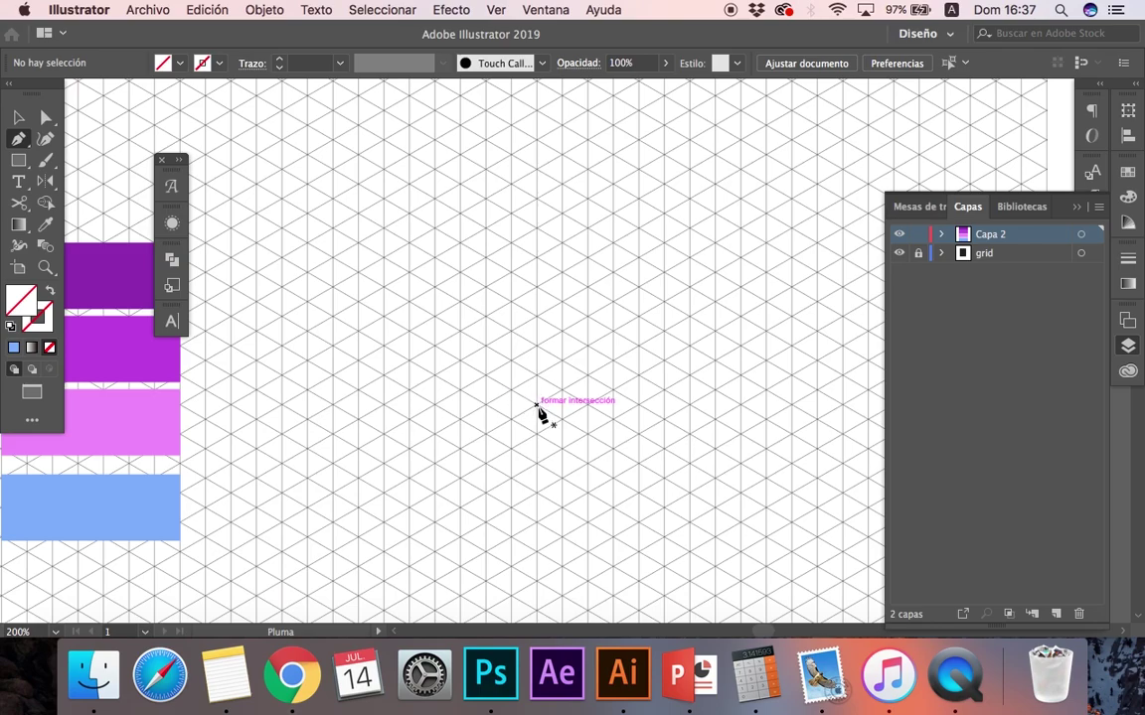
left_click(493, 12)
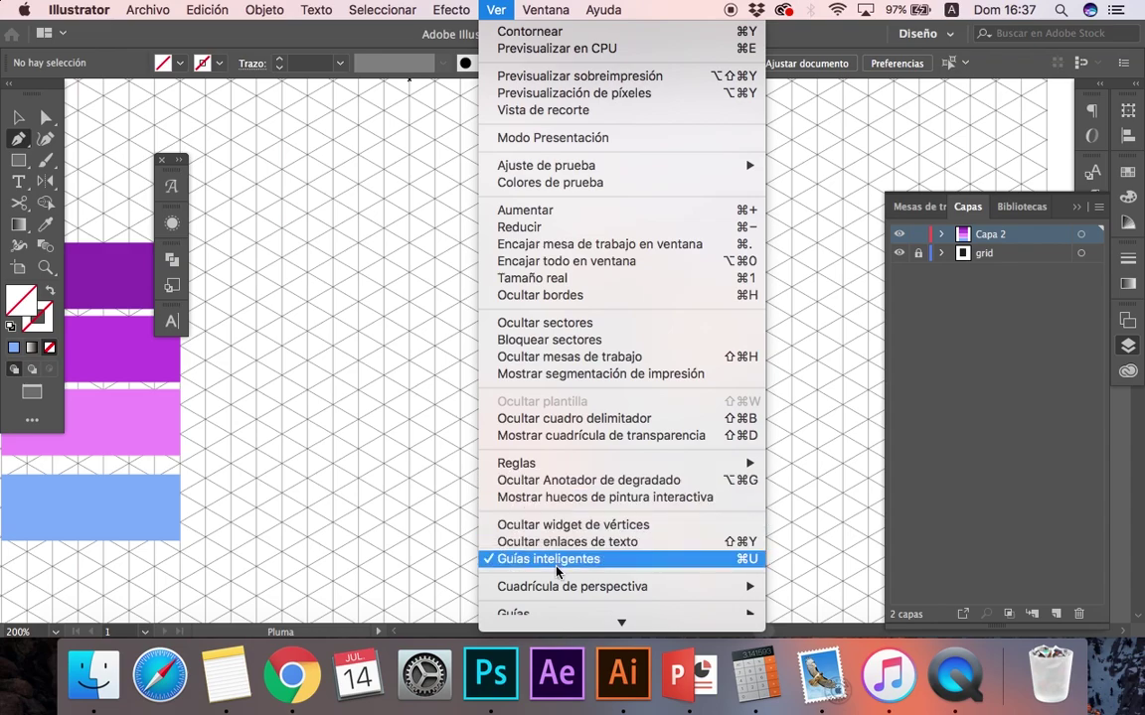
left_click(566, 541)
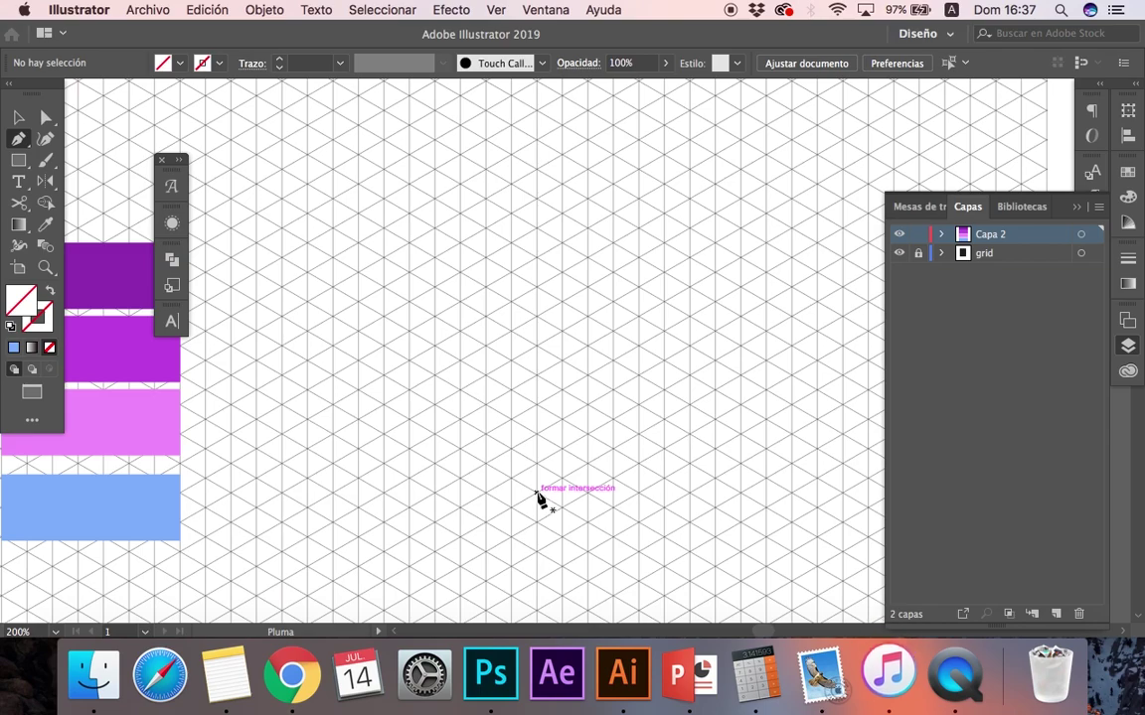
Trace the E's outer edges: the top corner, the back edge and the slanted bottom arm.
left_click_drag(535, 491, 511, 480)
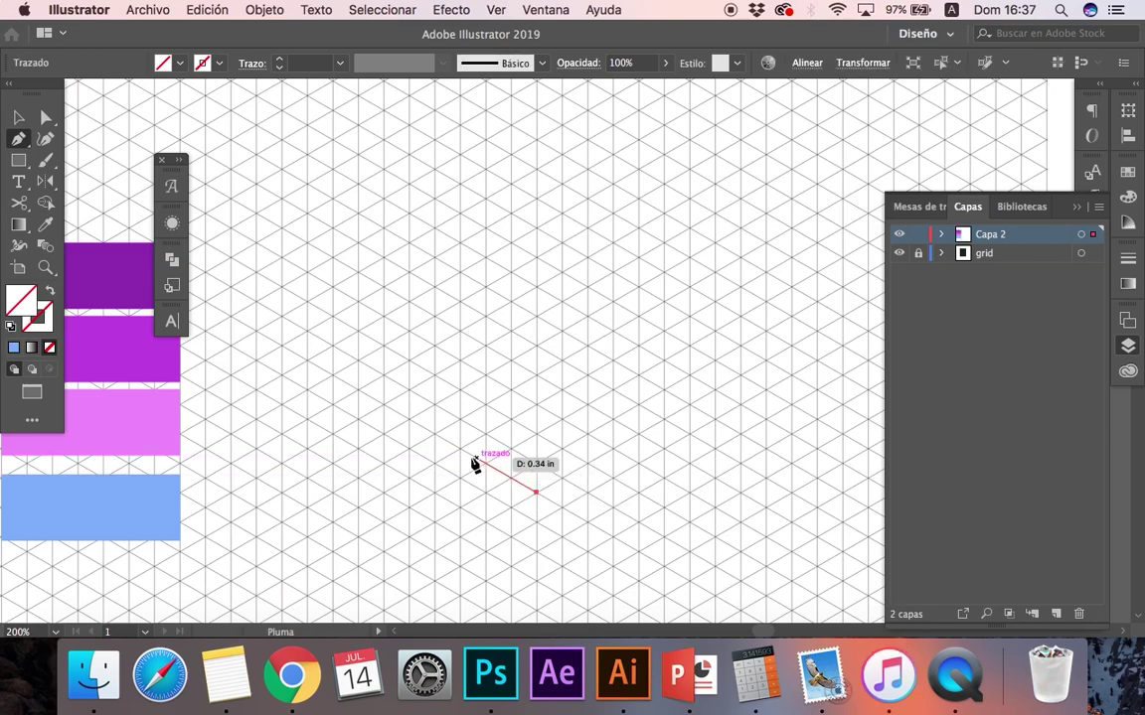
left_click(408, 419)
scroll(413, 457, "down", 2)
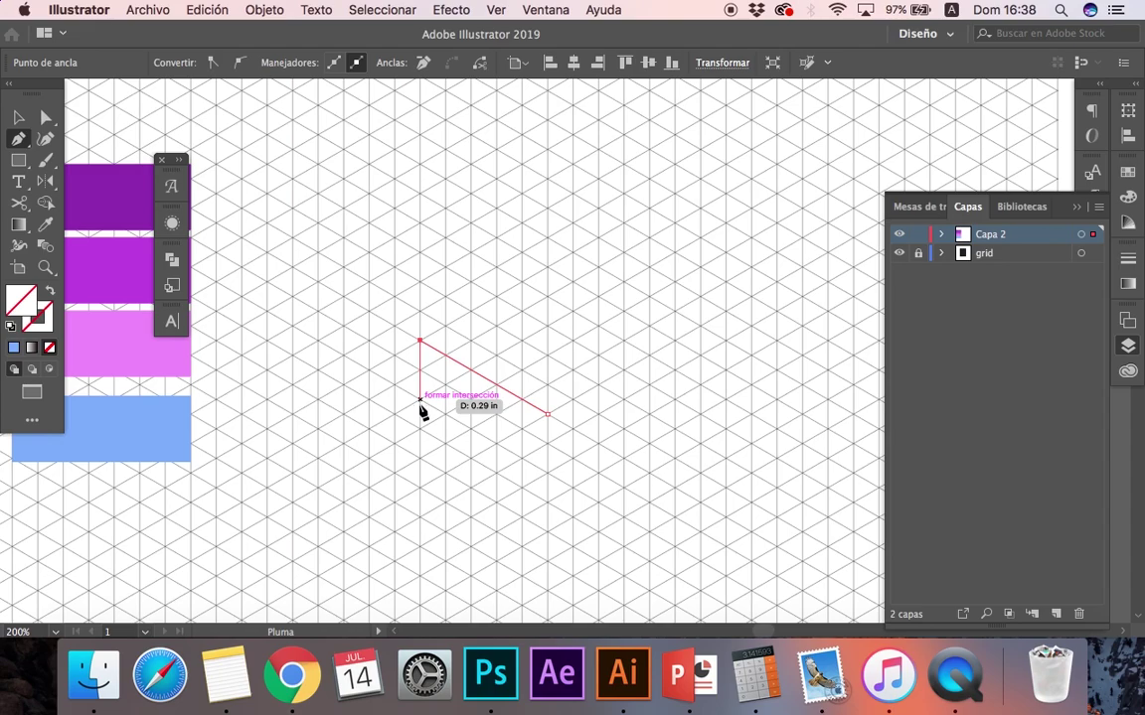
left_click(420, 488)
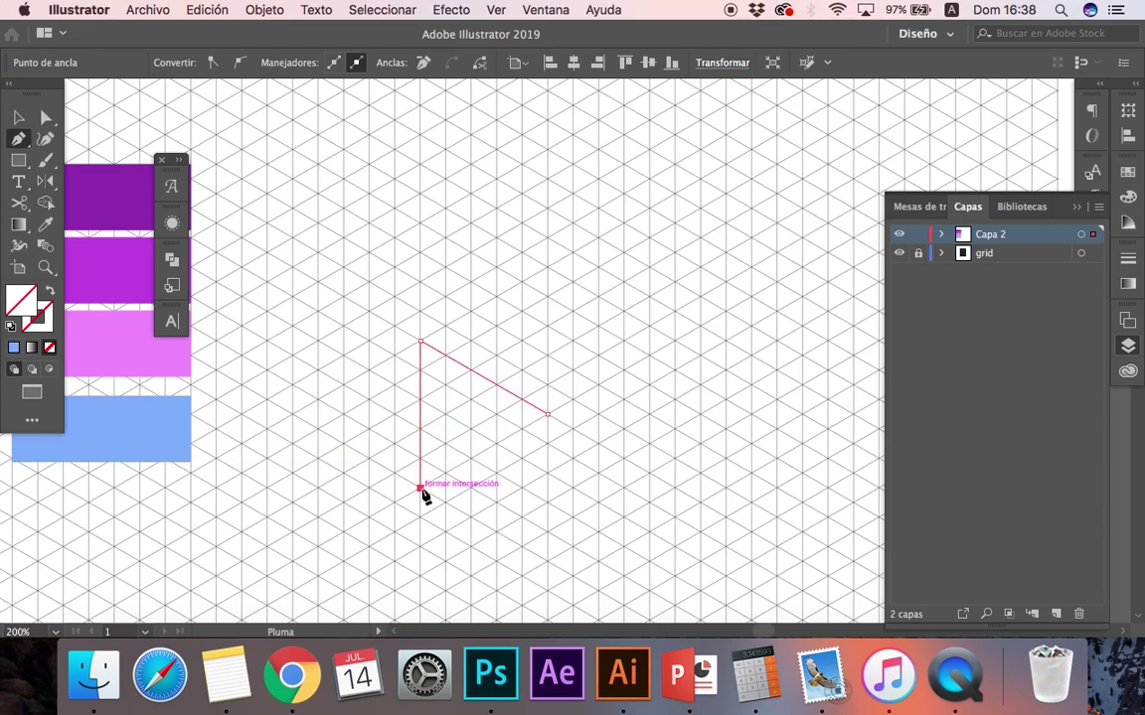
left_click(547, 561)
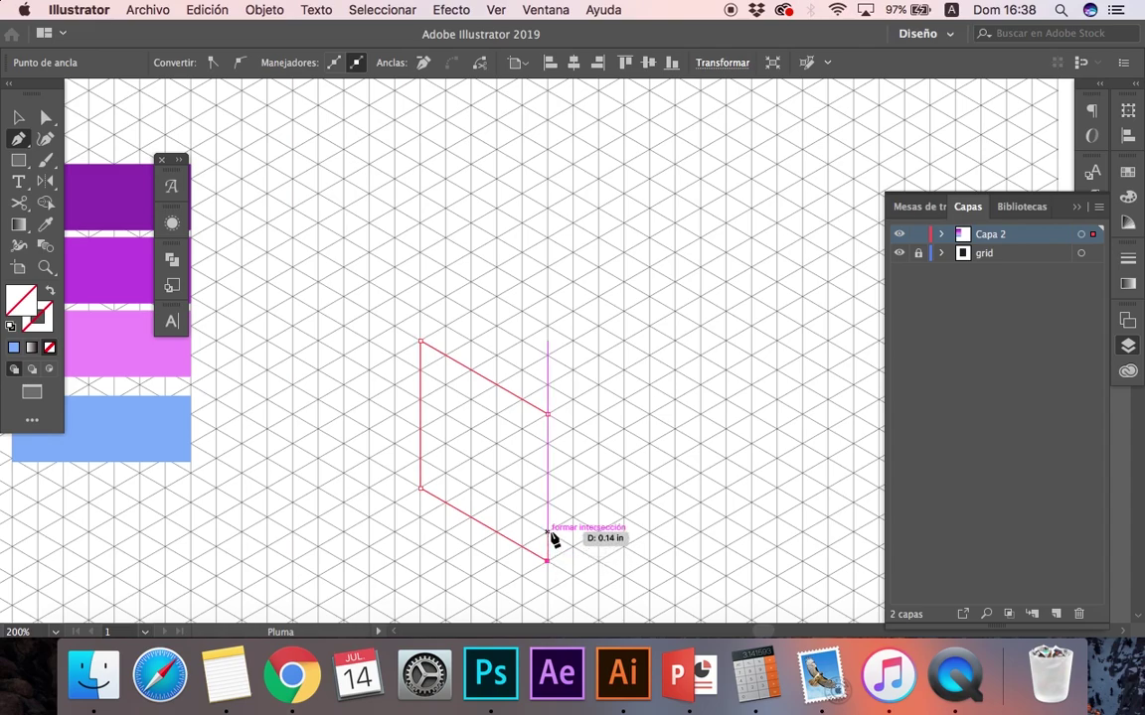
left_click(548, 532)
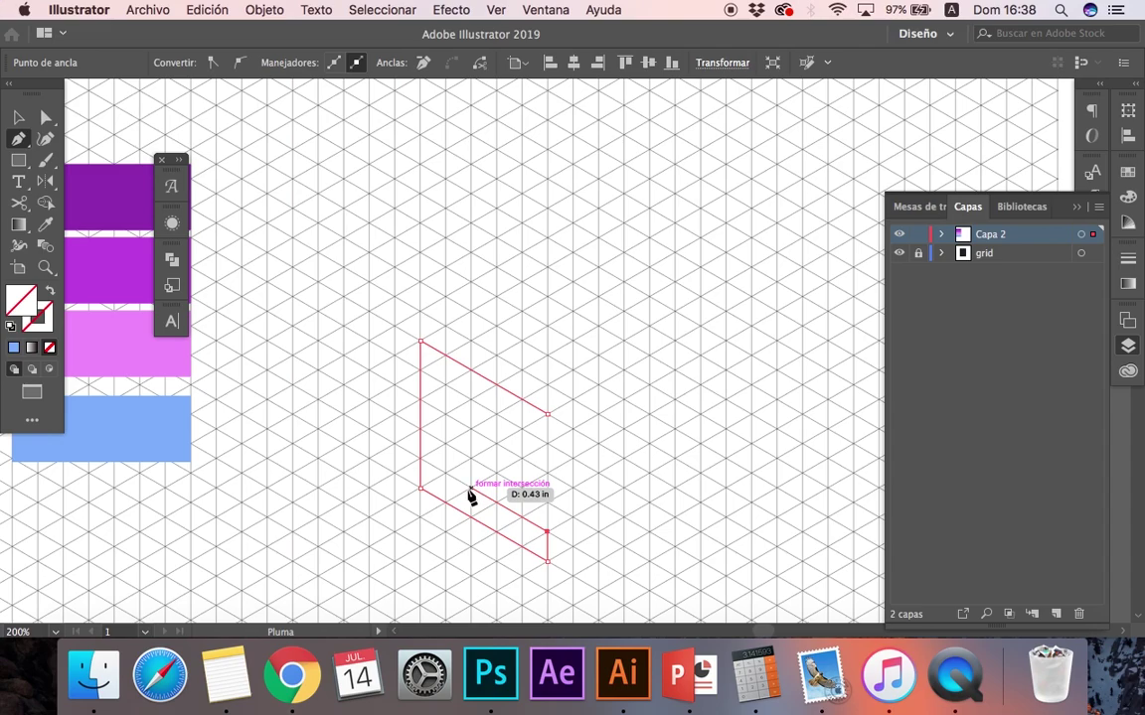
Trace the E's two inner slots and arms, close the path at its start, and select it.
left_click(470, 488)
left_click(470, 459)
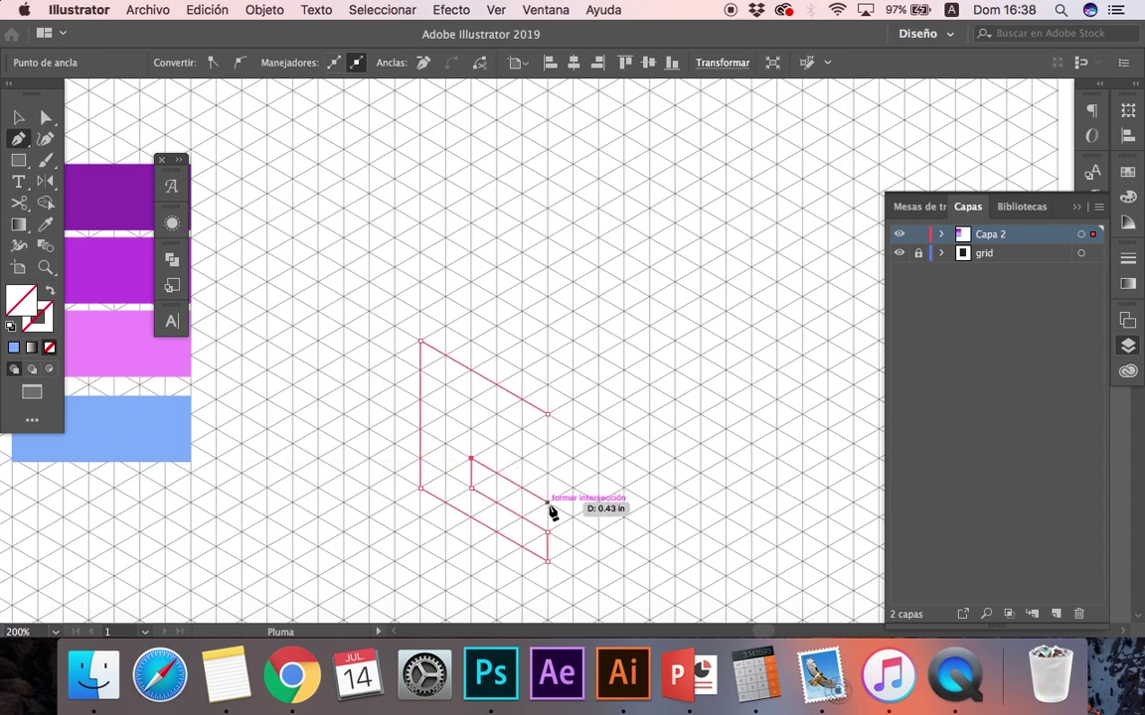
left_click(547, 502)
left_click(547, 474)
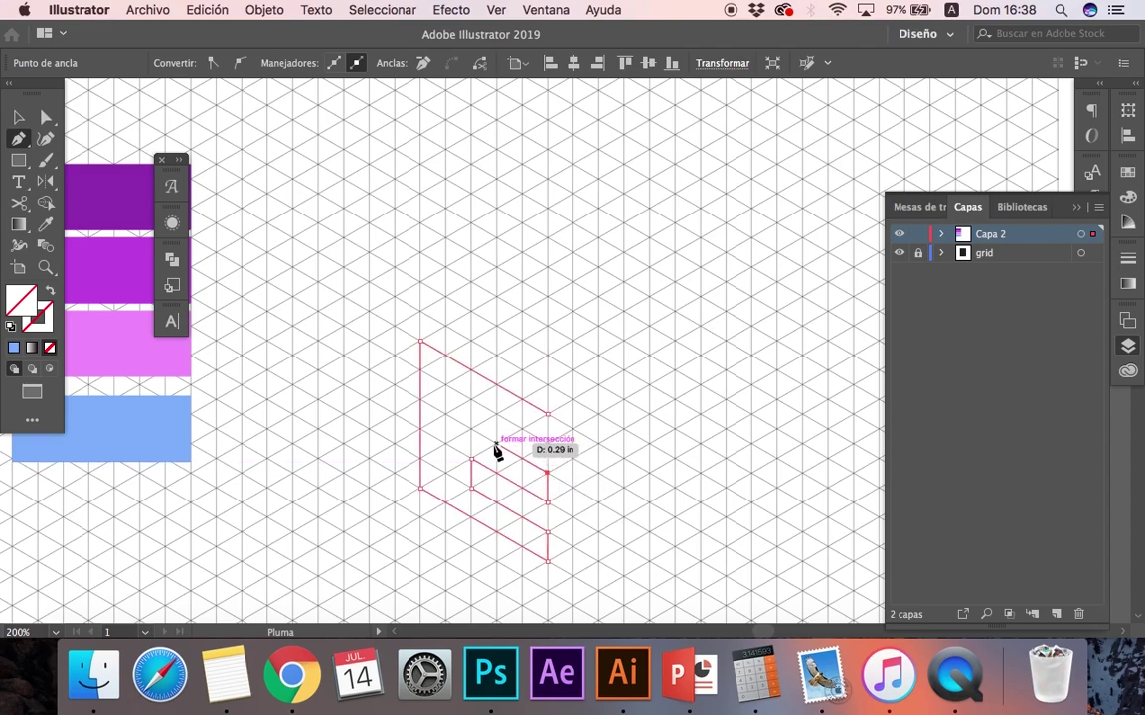
left_click(471, 428)
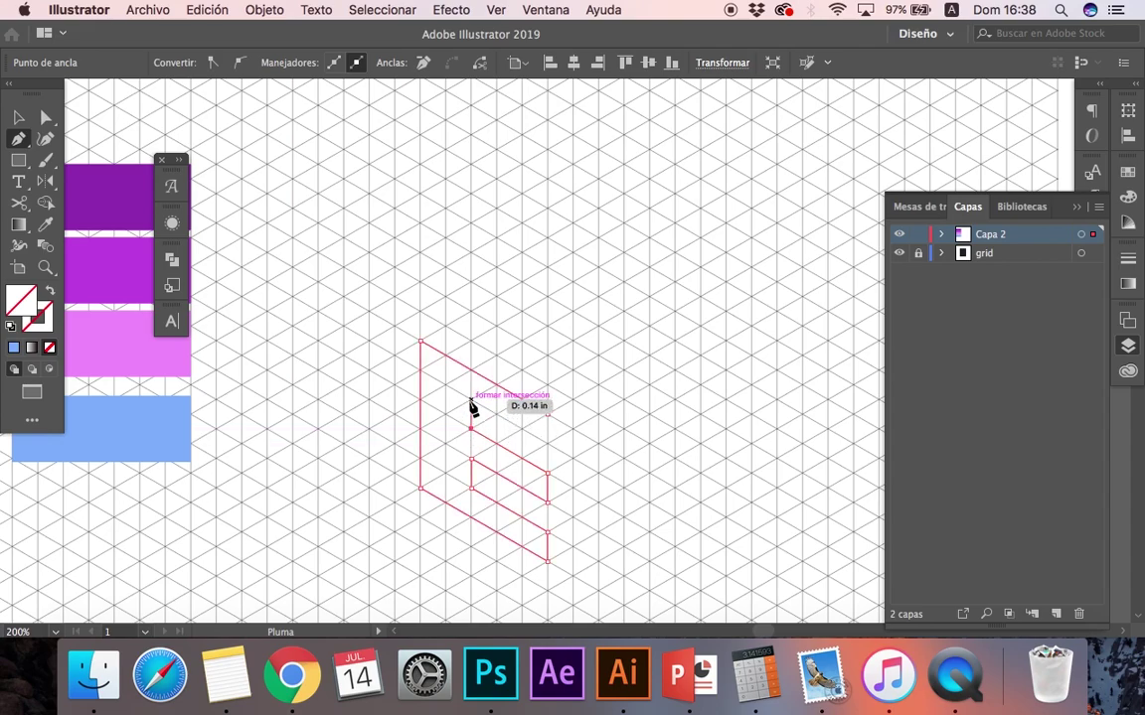
left_click(471, 401)
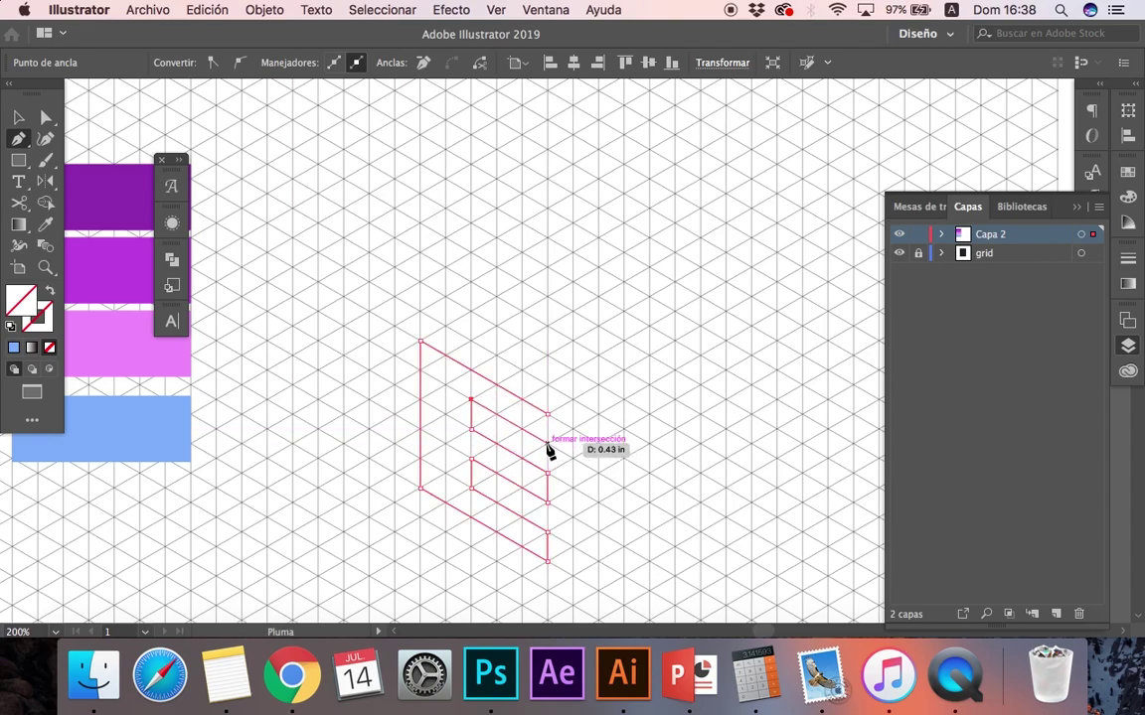
left_click(548, 444)
left_click(547, 414)
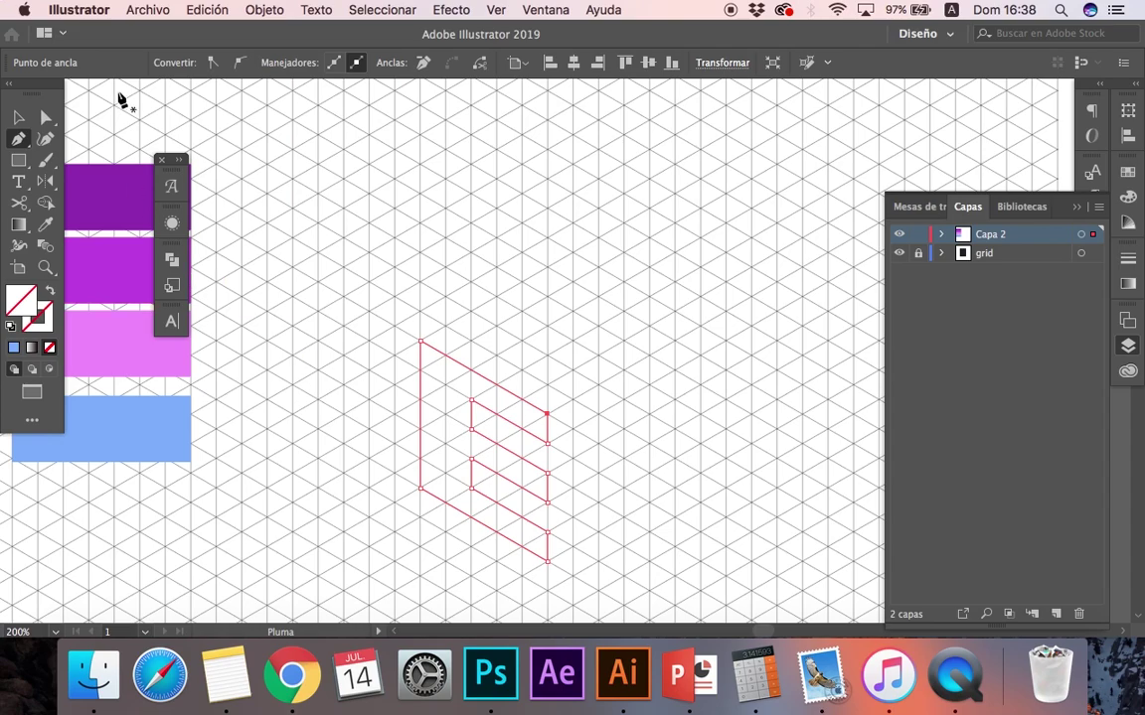
key("v")
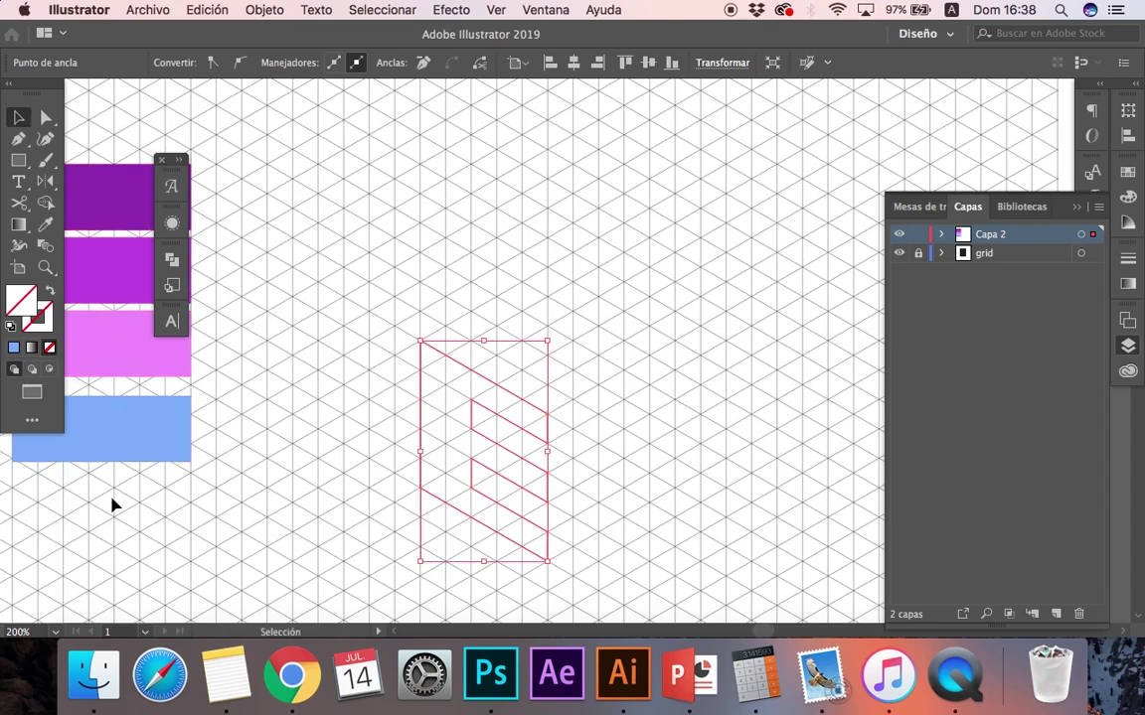
Delete the E outline, restore it with undo, and pan around the grid.
key("Delete")
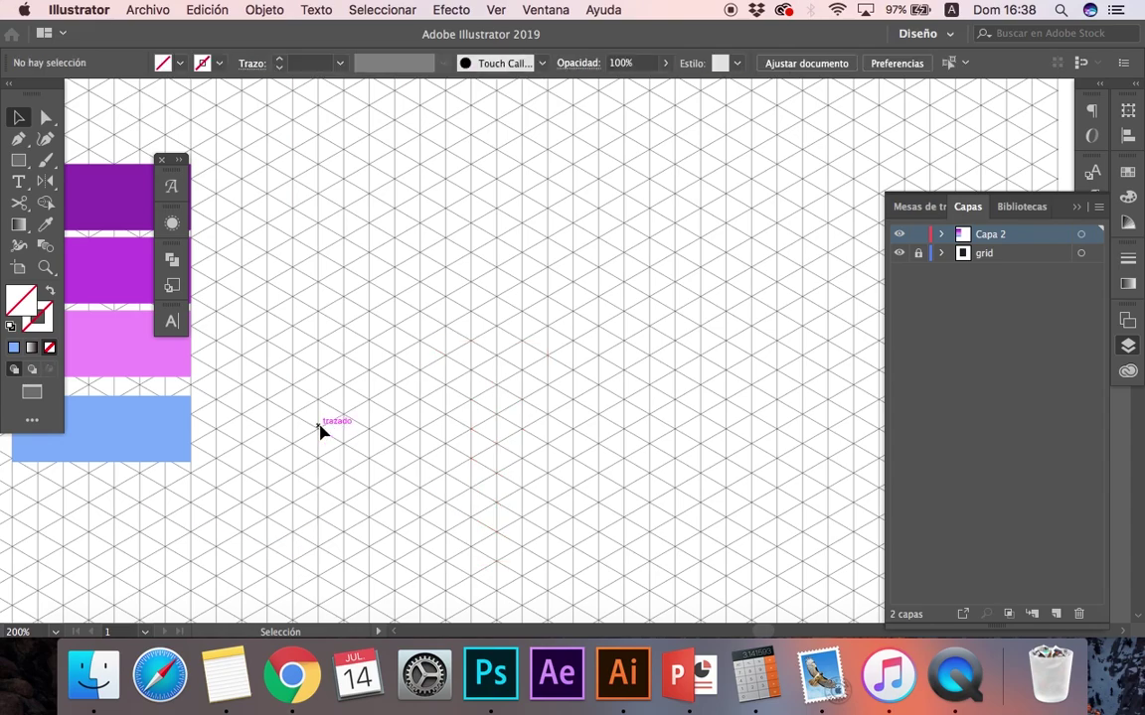
scroll(383, 336, "down", 5)
key("ctrl+z")
scroll(608, 223, "up", 5)
scroll(608, 224, "left", 2)
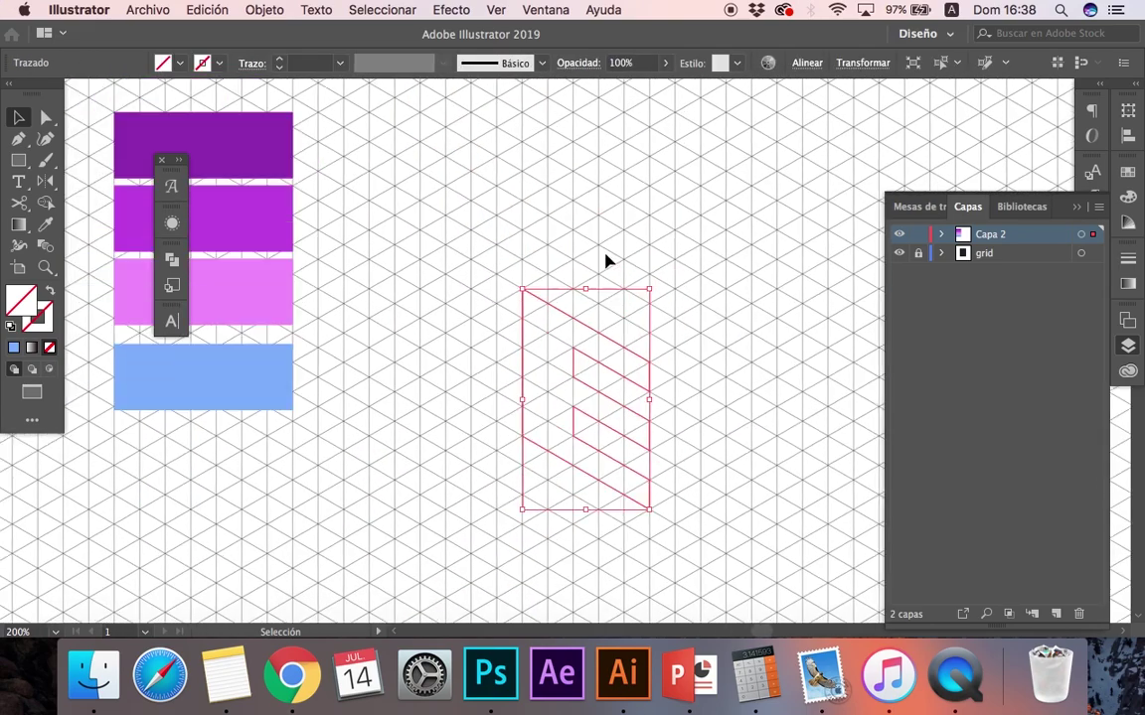
scroll(605, 258, "up", 3)
scroll(605, 258, "left", 3)
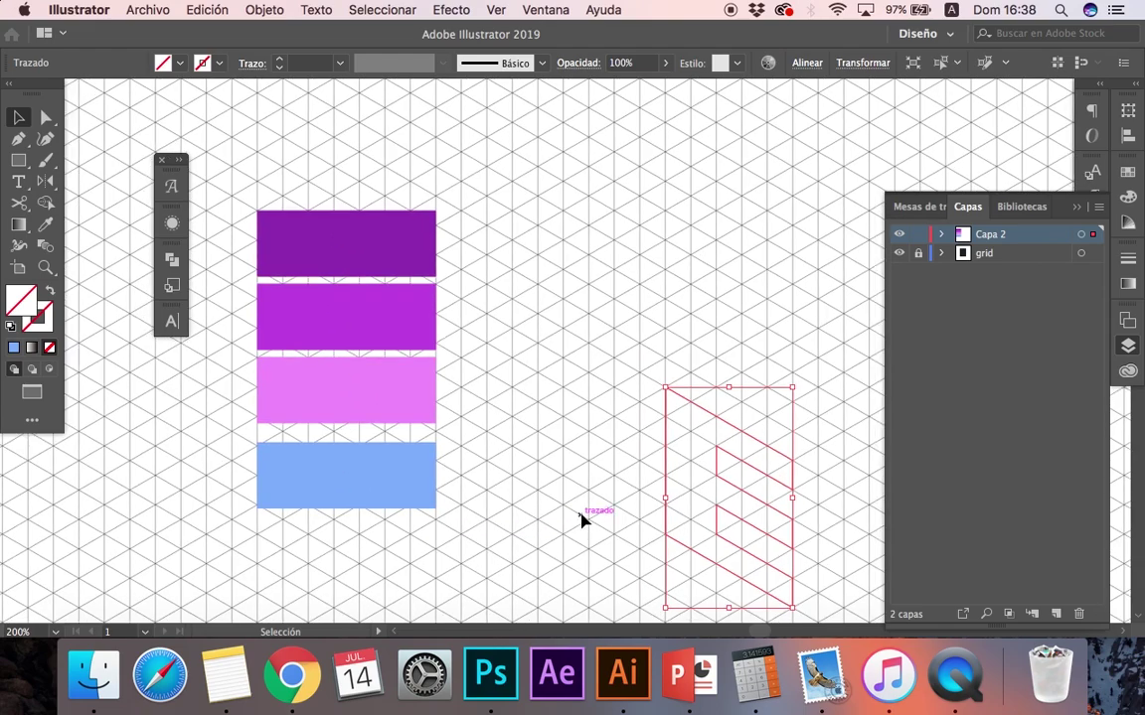
scroll(582, 518, "right", 5)
scroll(582, 519, "down", 2)
scroll(582, 519, "up", 2)
scroll(583, 519, "left", 2)
scroll(581, 524, "down", 2)
scroll(580, 523, "right", 2)
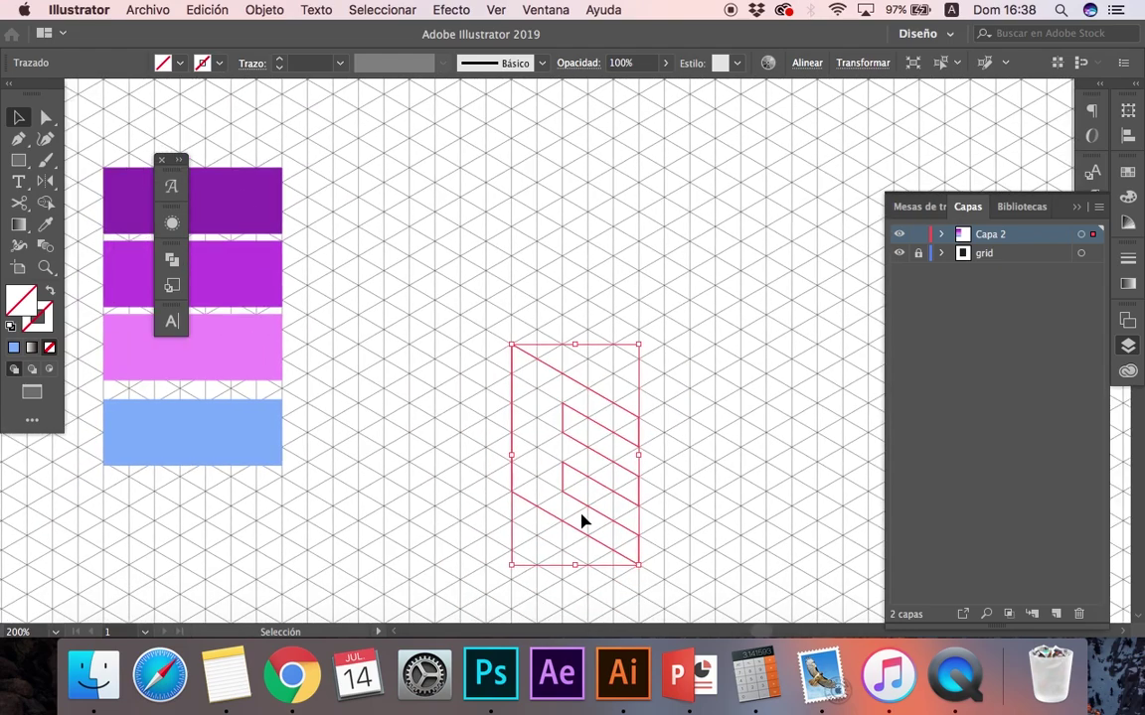
Fill the E with the medium purple swatch using the Eyedropper, then deselect it.
key("i")
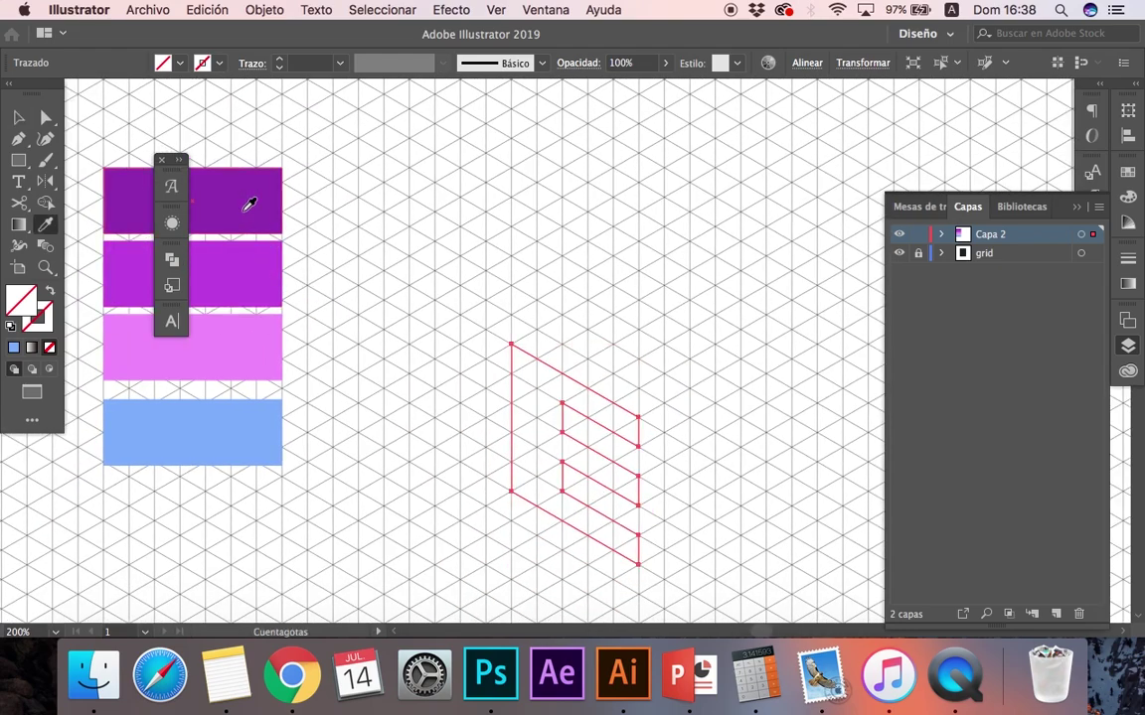
left_click(238, 268)
key("v")
left_click(358, 355)
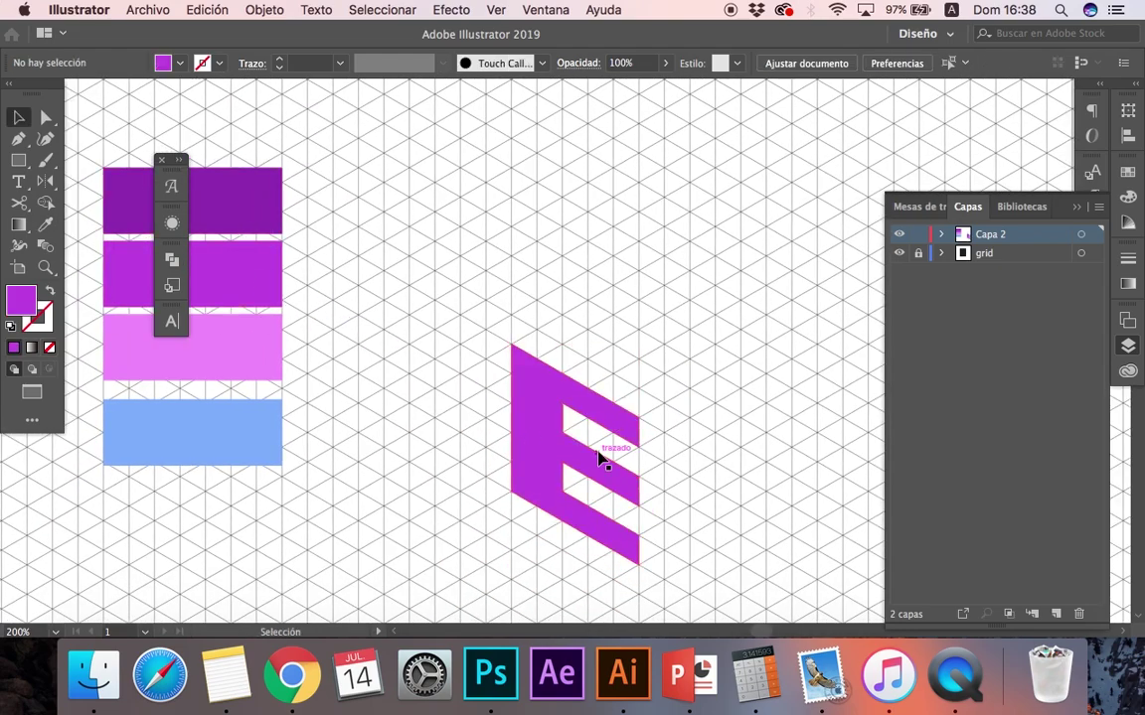
scroll(601, 455, "up", 2)
scroll(602, 427, "right", 3)
scroll(606, 372, "down", 2)
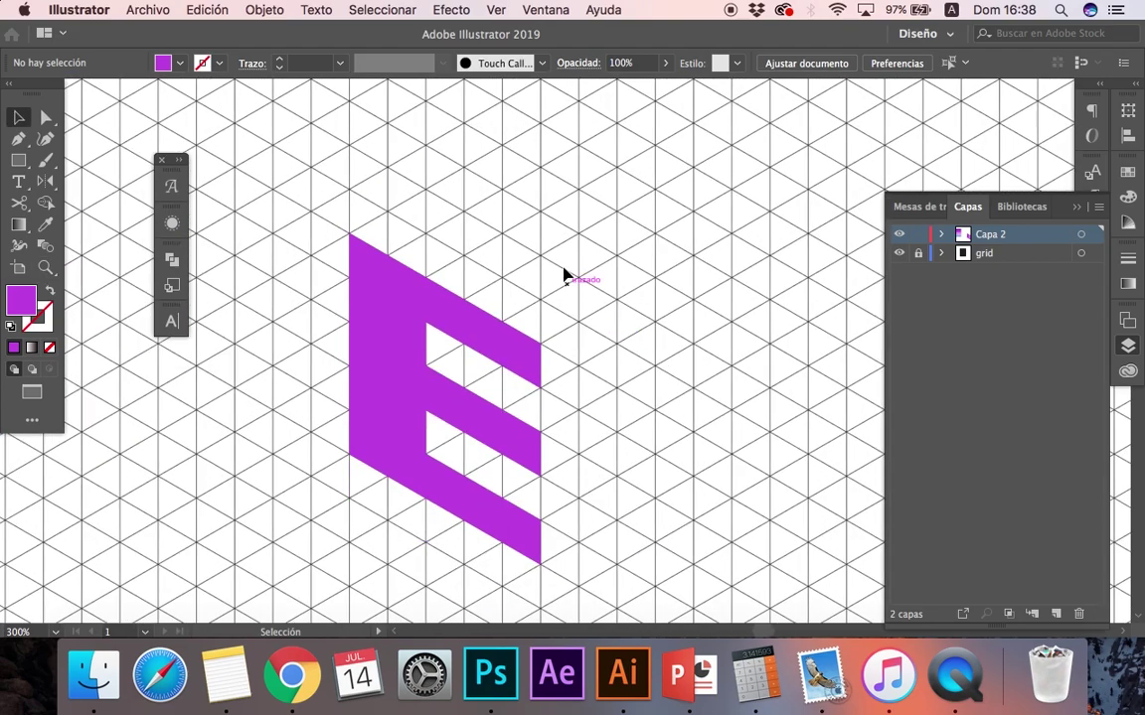
Change the E's fill to black from the control-bar Fill dropdown and deselect it.
key("p")
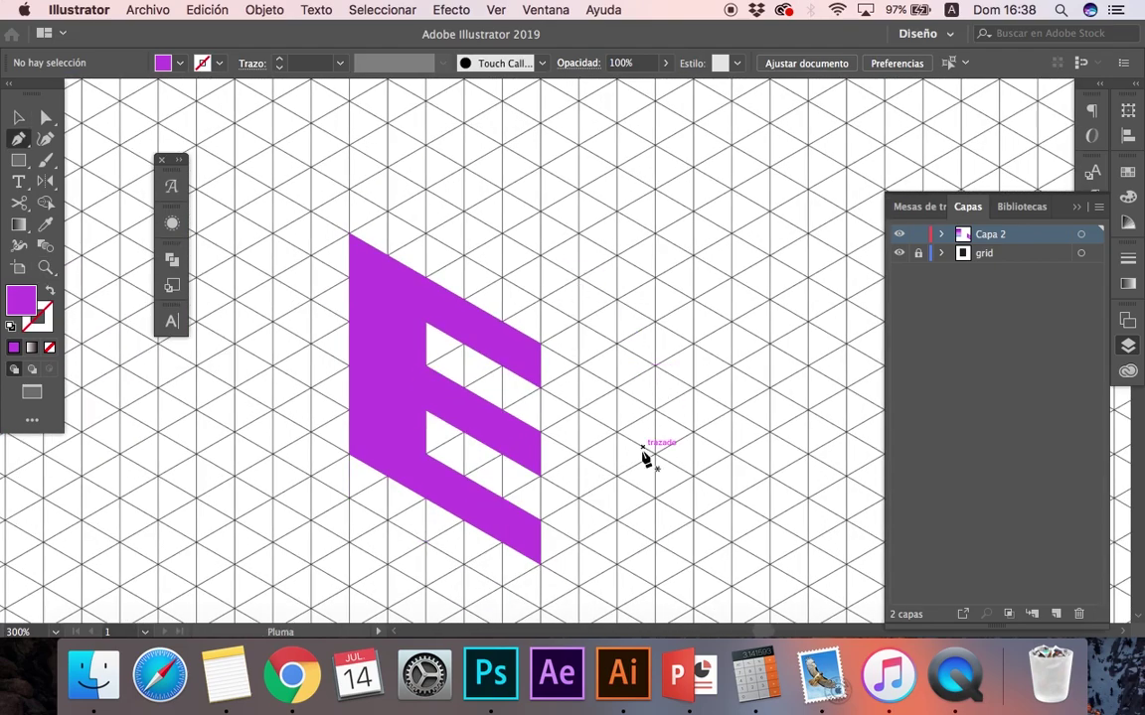
key("v")
left_click(364, 333)
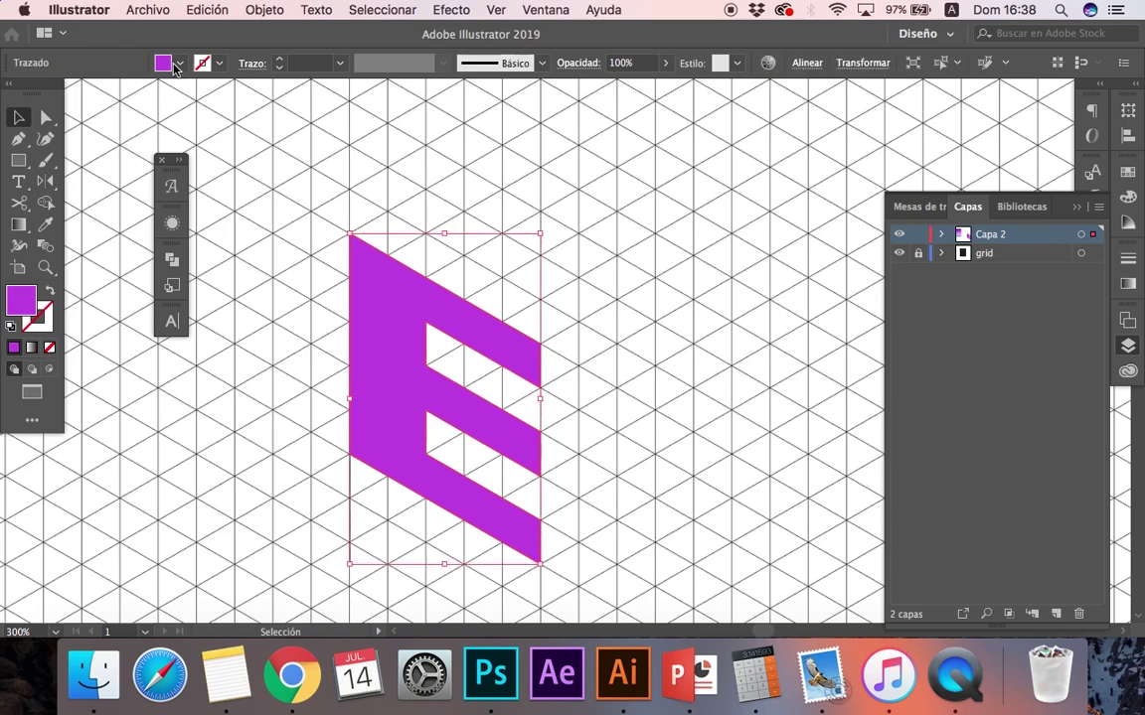
left_click(179, 63)
left_click(39, 92)
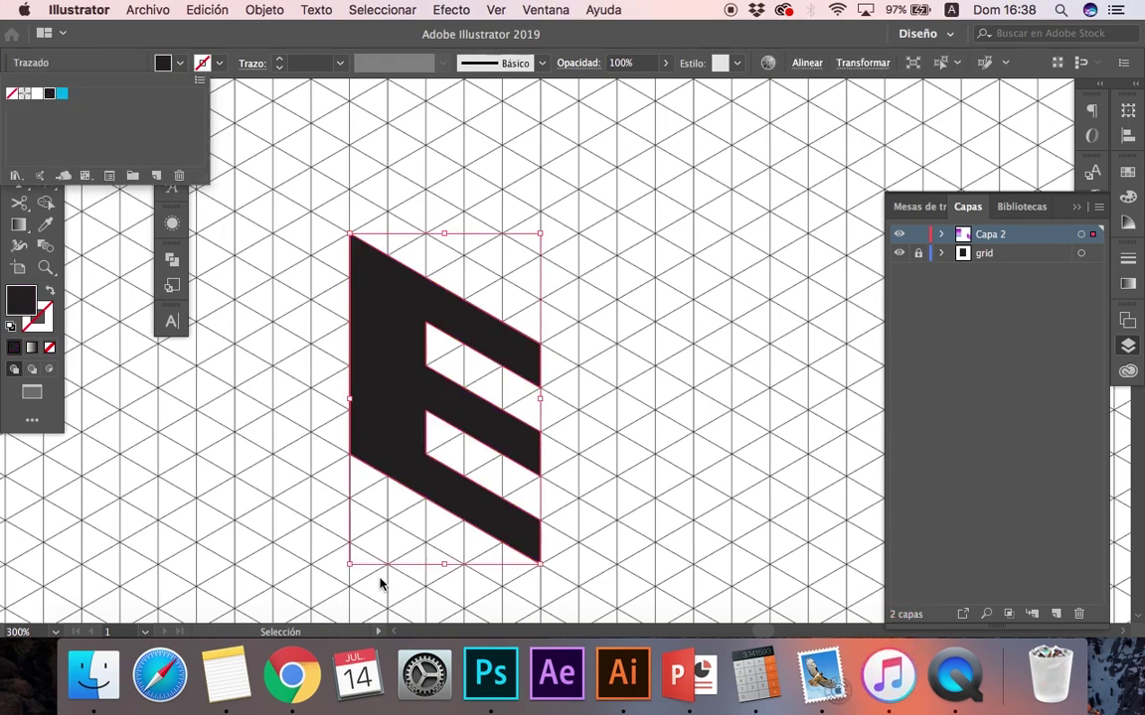
left_click(274, 418)
key("p")
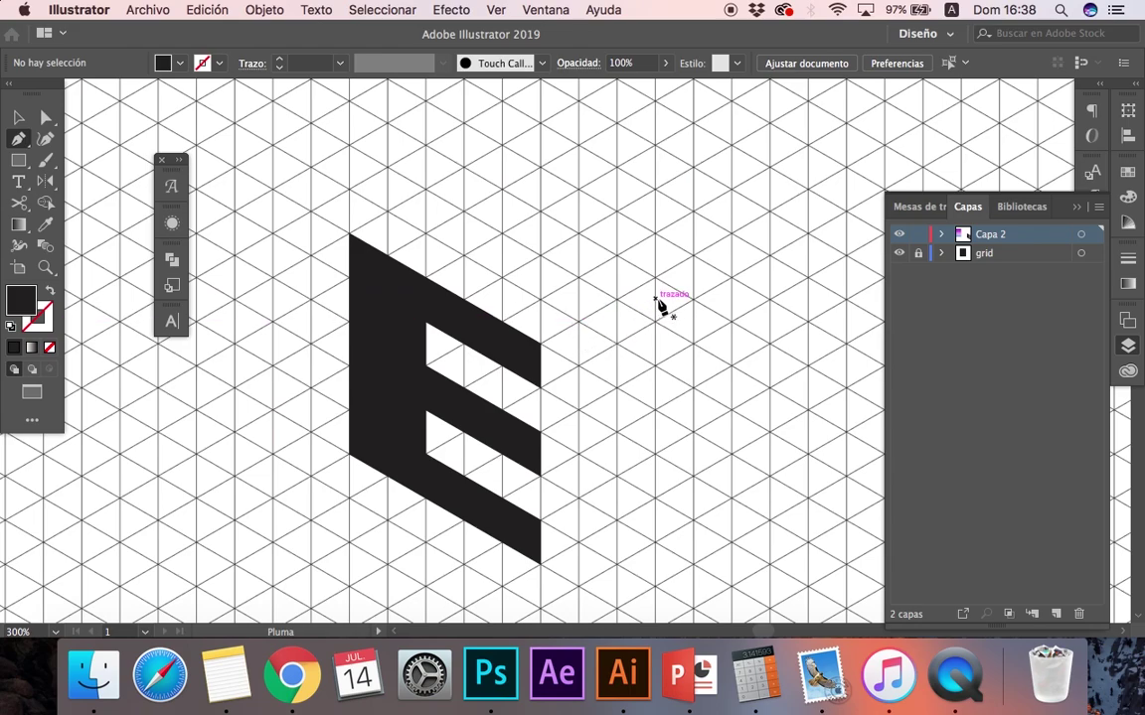
Trace a mirrored E outline with its bars on the cube's right face.
left_click(731, 234)
left_click(539, 343)
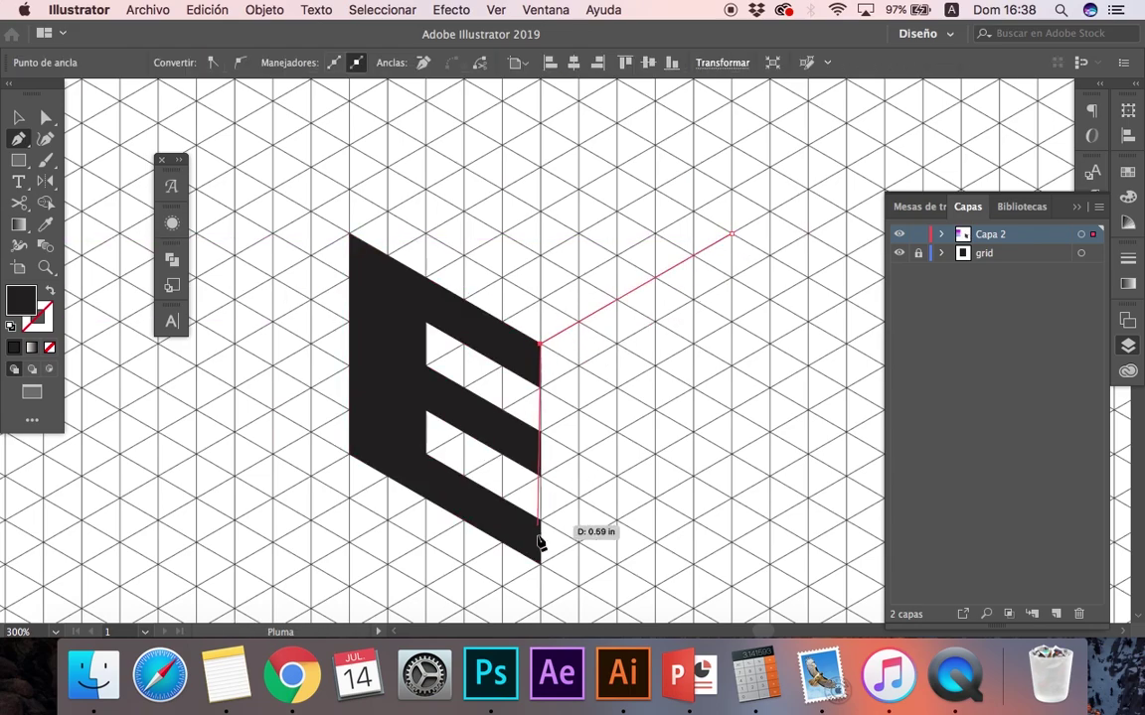
left_click(539, 562)
left_click(730, 454)
left_click(50, 347)
left_click(616, 477)
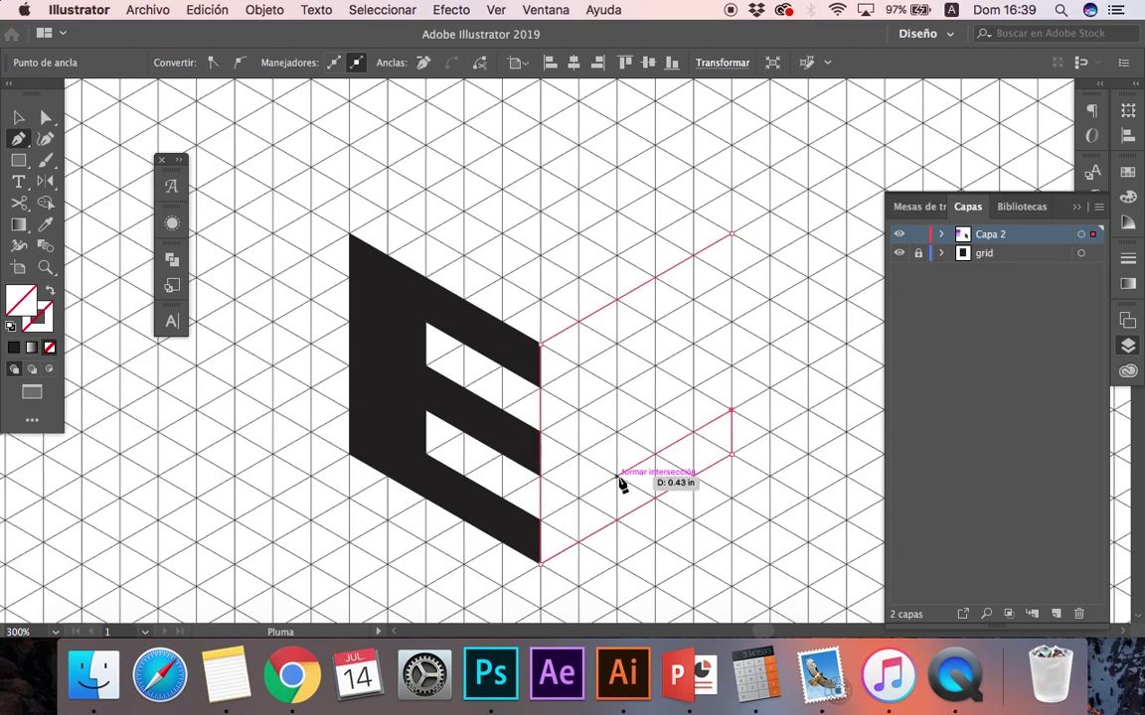
left_click(730, 368)
left_click(616, 387)
left_click(730, 323)
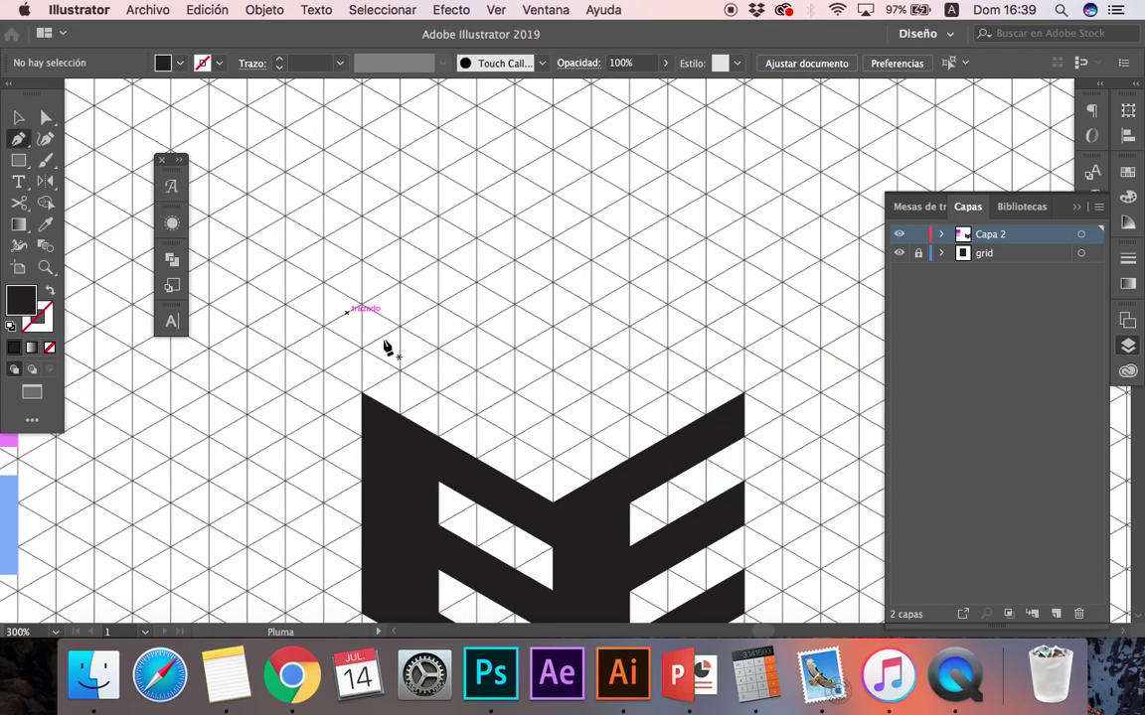
left_click(551, 283)
Outline the top face of the cube along the grid.
left_click(363, 393)
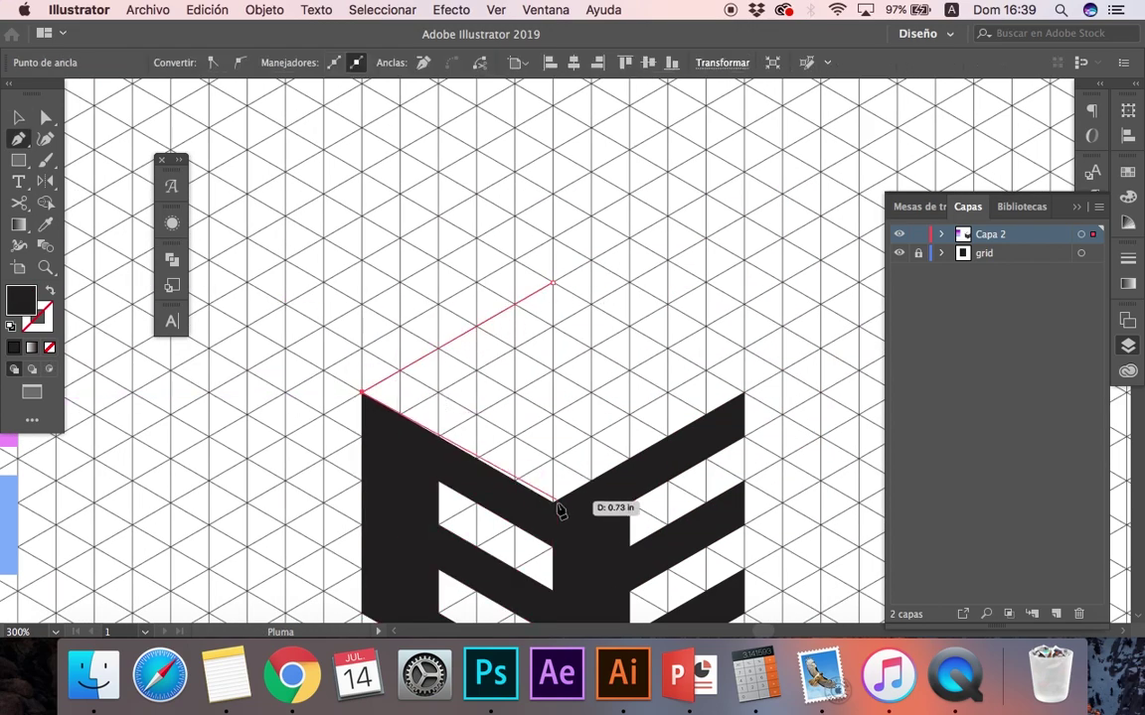
left_click(552, 502)
left_click(743, 393)
left_click(50, 346)
left_click(706, 371)
Trace the top E's bars, close the path, and fill it black with the Eyedropper.
left_click(554, 458)
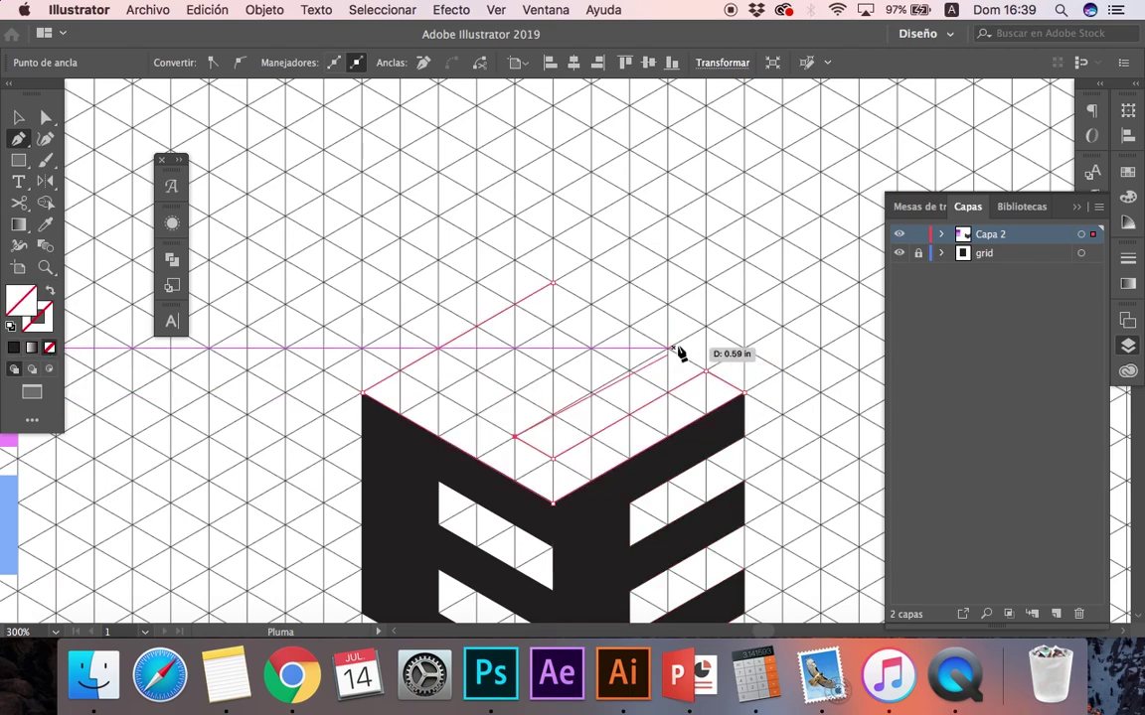
left_click(669, 347)
left_click(516, 438)
left_click(631, 326)
left_click(477, 415)
left_click(437, 392)
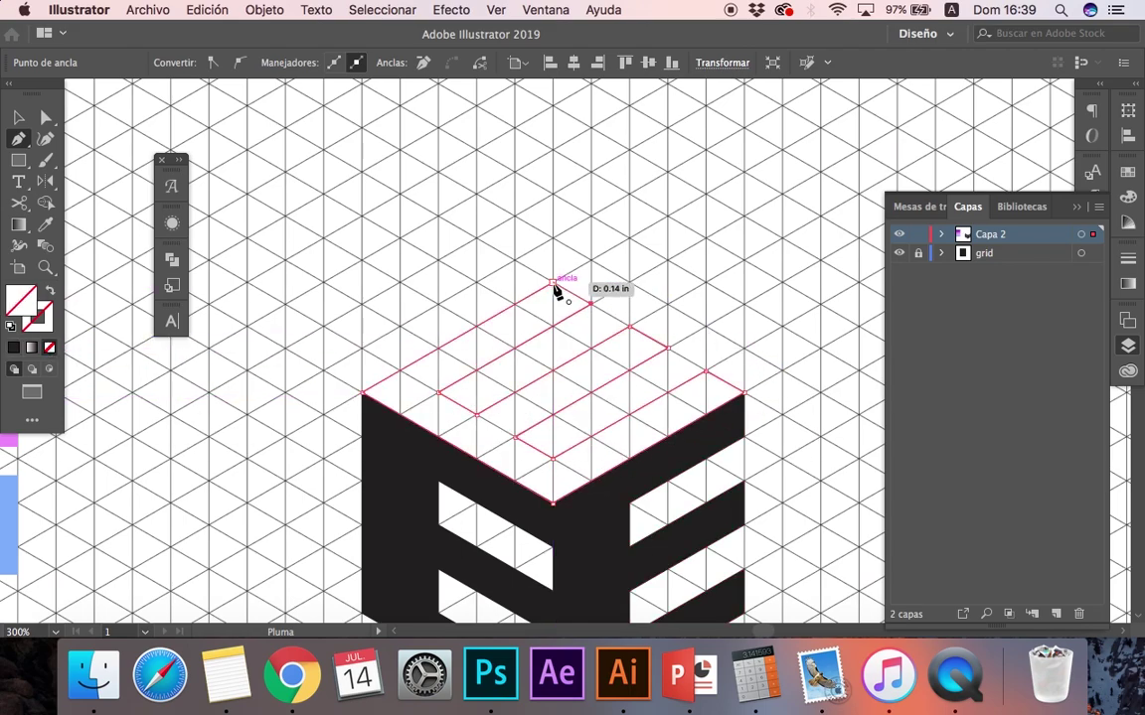
left_click(553, 284)
key("i")
left_click(412, 465)
Clear the selection and check the cube's right face by selecting and deselecting it.
key("v")
left_click(235, 384)
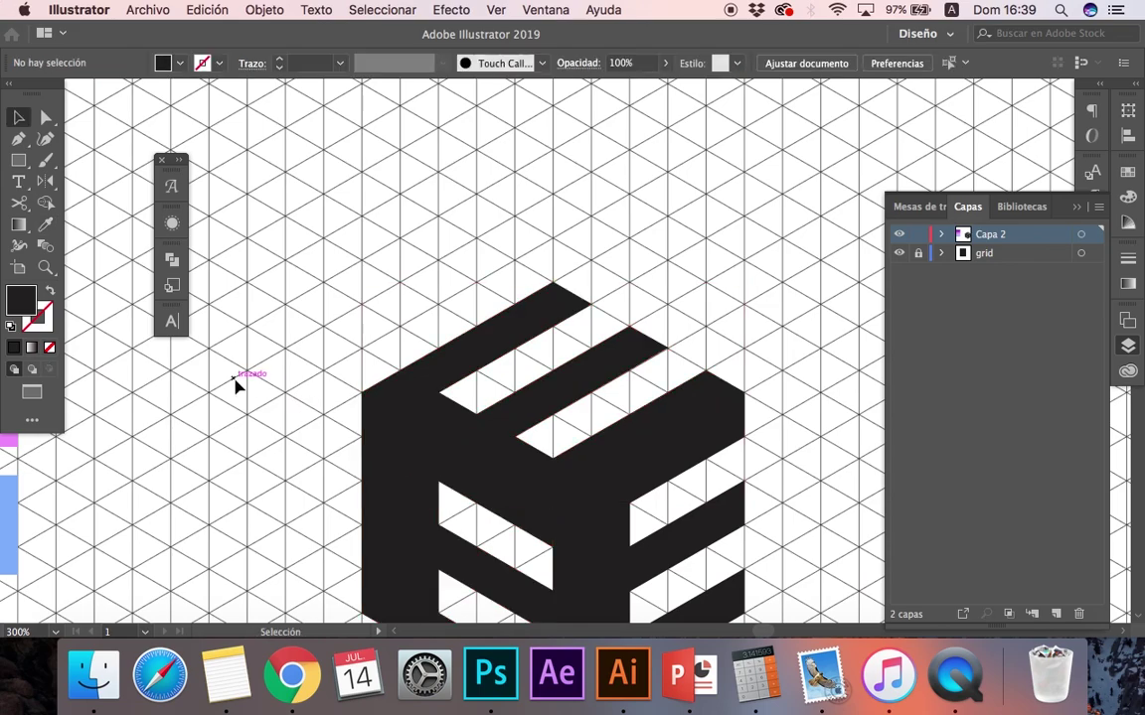
scroll(236, 383, "down", 5)
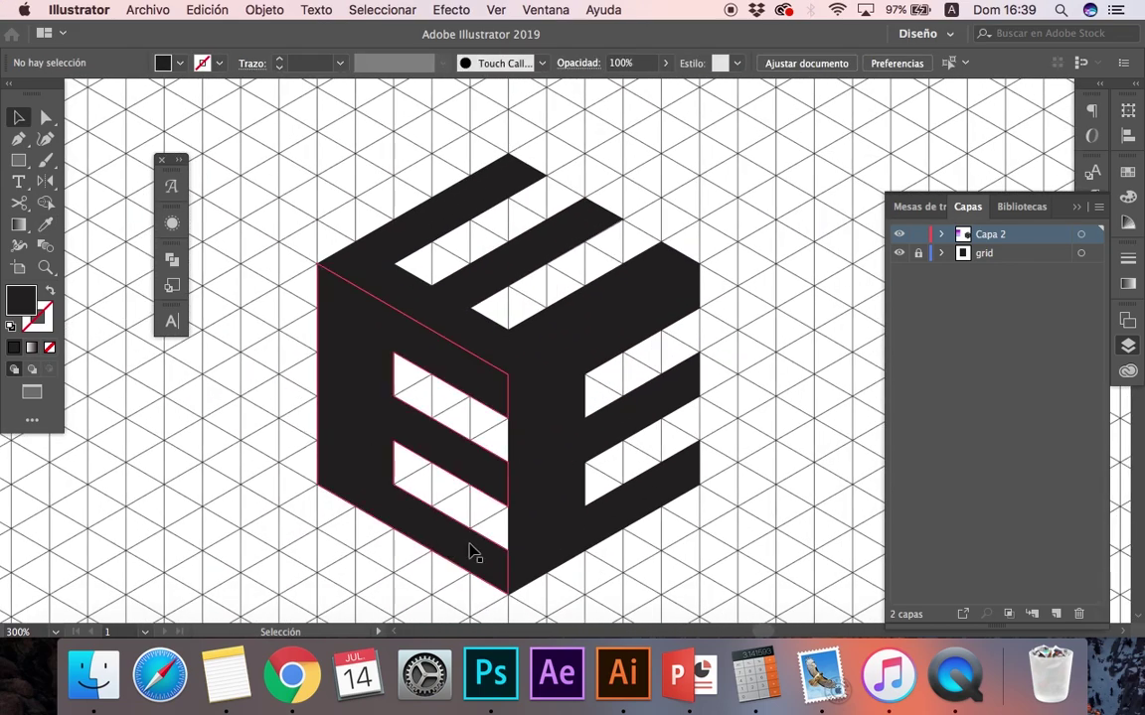
left_click(557, 546)
left_click(761, 536)
Pan around the finished cube and open the Rectangle tool flyout.
scroll(761, 537, "up", 2)
scroll(761, 536, "right", 2)
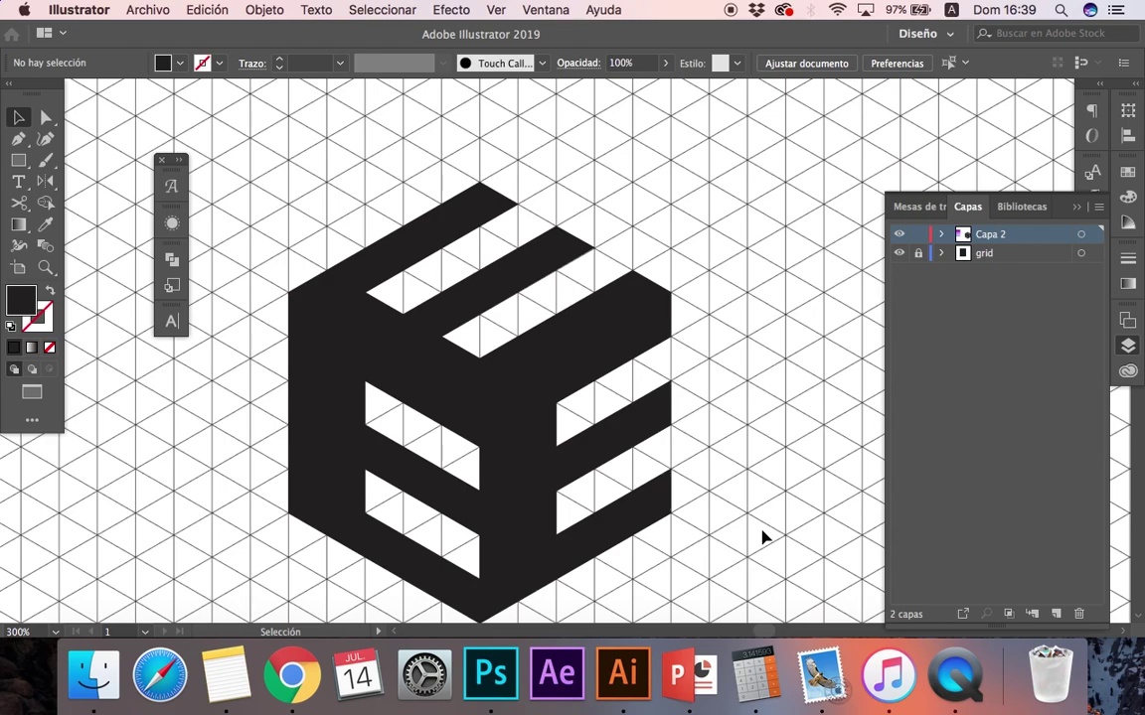
scroll(711, 479, "down", 2)
scroll(711, 480, "left", 2)
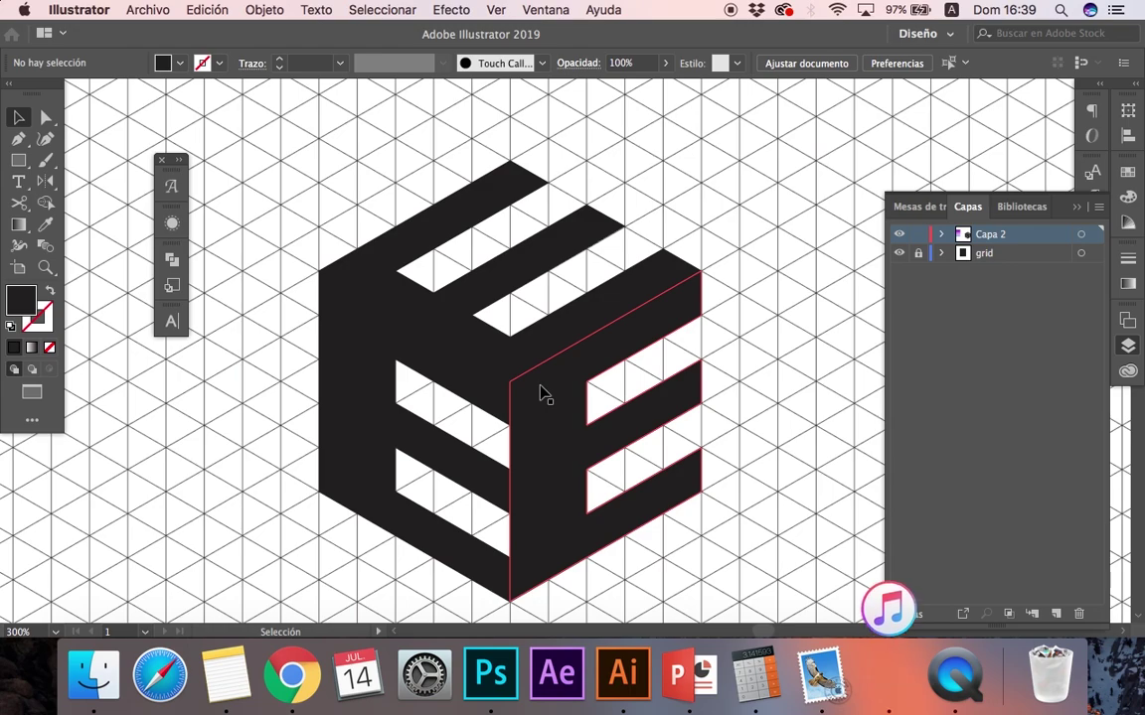
scroll(491, 370, "right", 4)
scroll(491, 371, "down", 1)
left_click(19, 160)
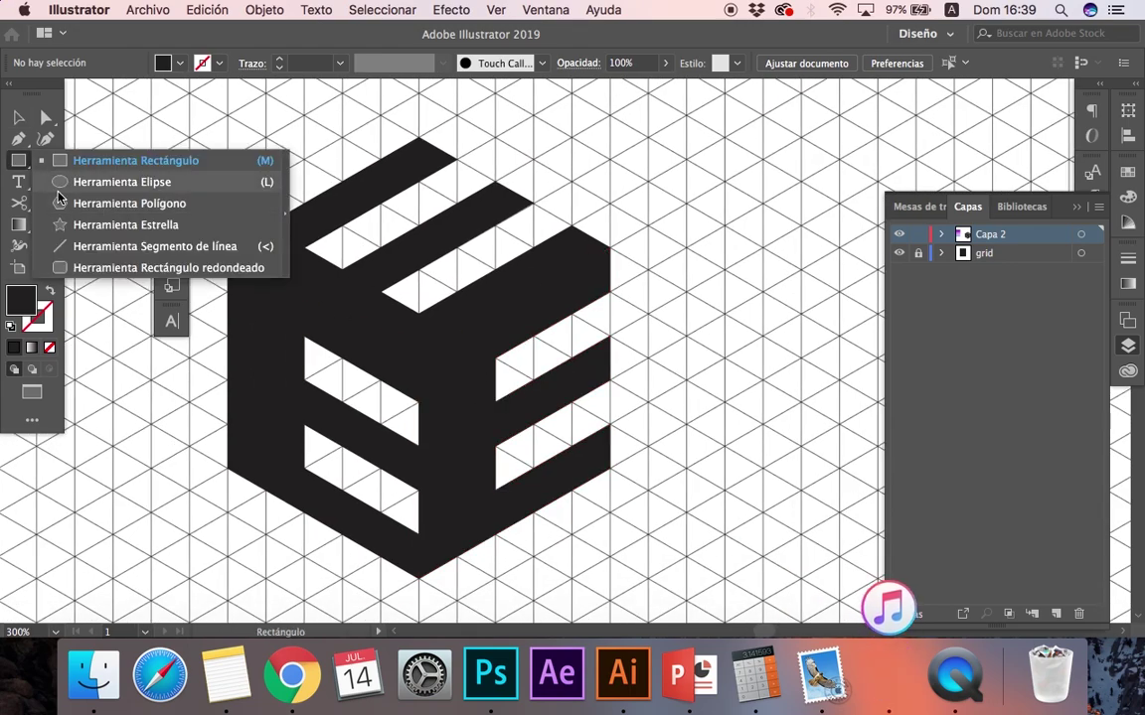
Draw a circle right of the cube with the Ellipse tool and fill it bright yellow.
left_click_drag(24, 162, 99, 183)
mouse_move(752, 213)
left_mouse_down()
mouse_move(853, 299)
mouse_move(885, 350)
left_mouse_up()
left_click(181, 63)
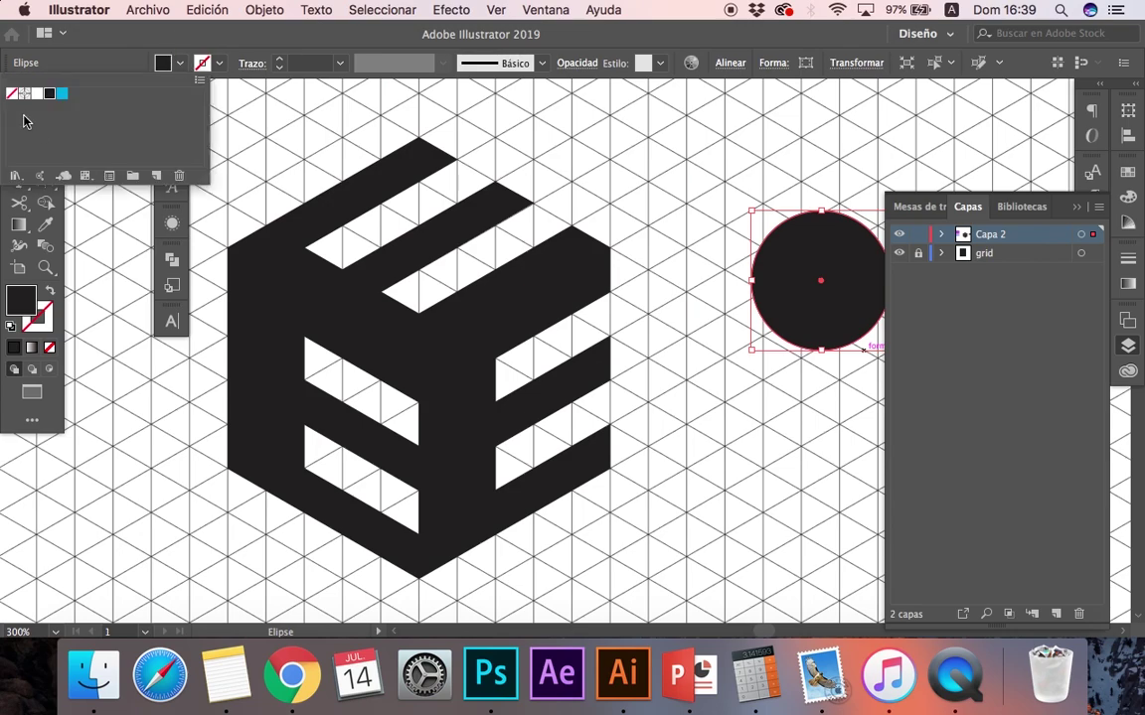
double_click(26, 310)
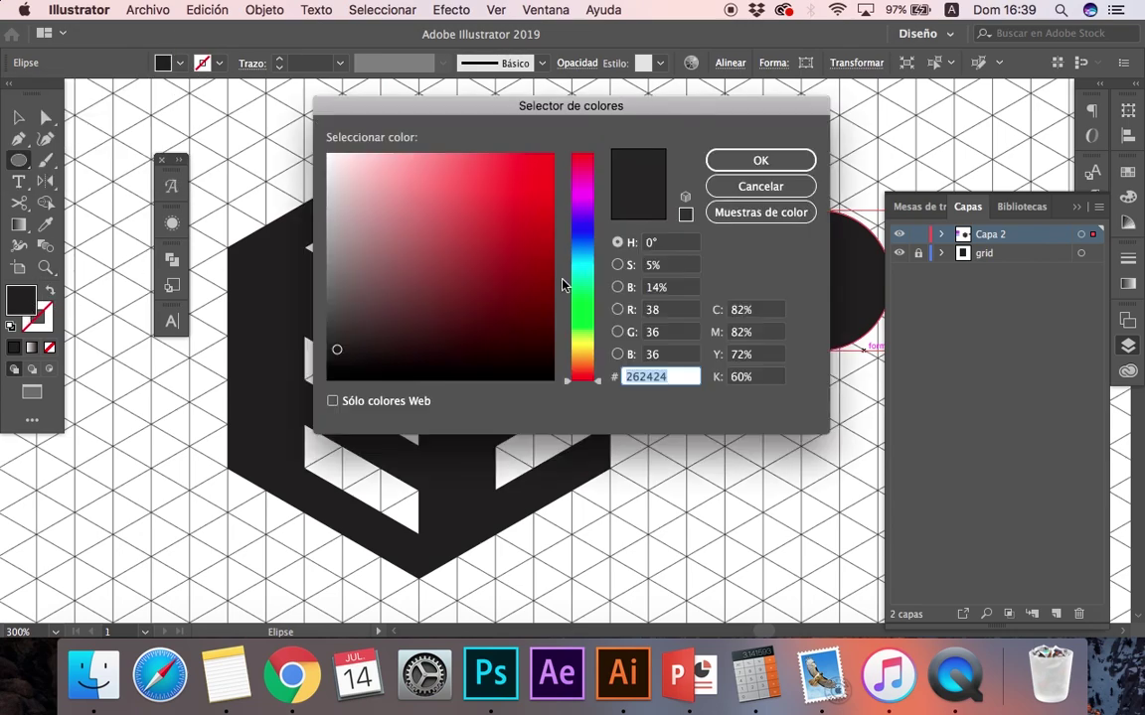
left_click(582, 339)
left_click_drag(519, 243, 514, 128)
key("Return")
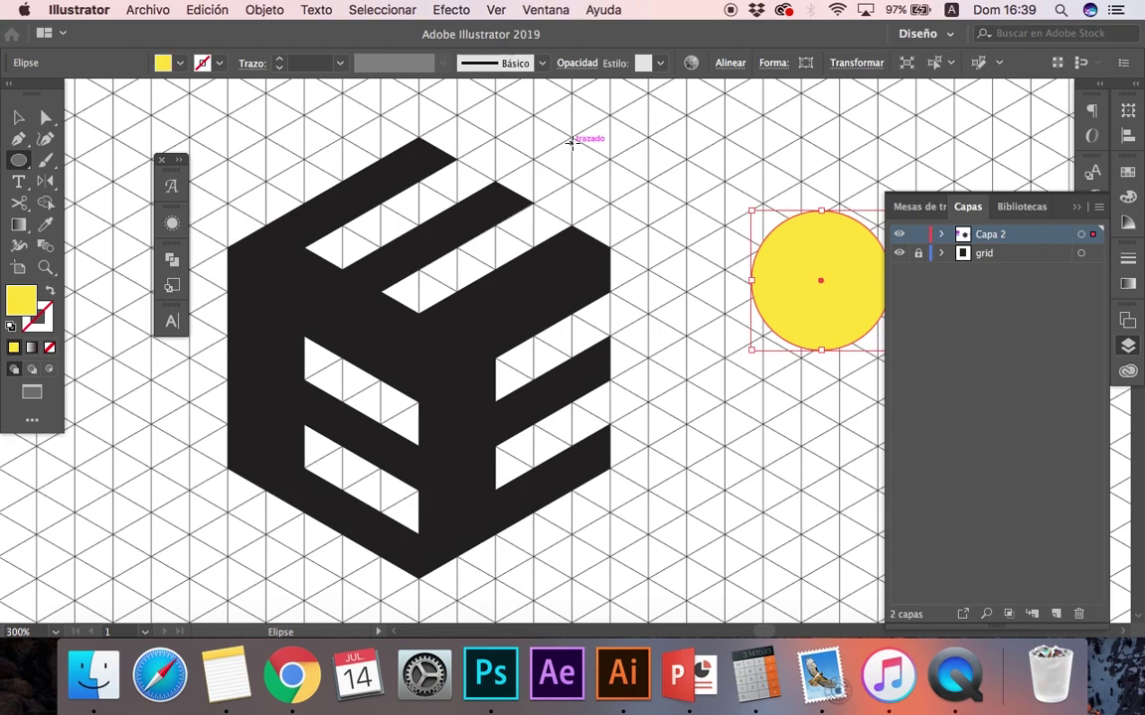
Reposition the yellow circle, trying it above the cube before settling it on the right.
key("v")
left_click(698, 356)
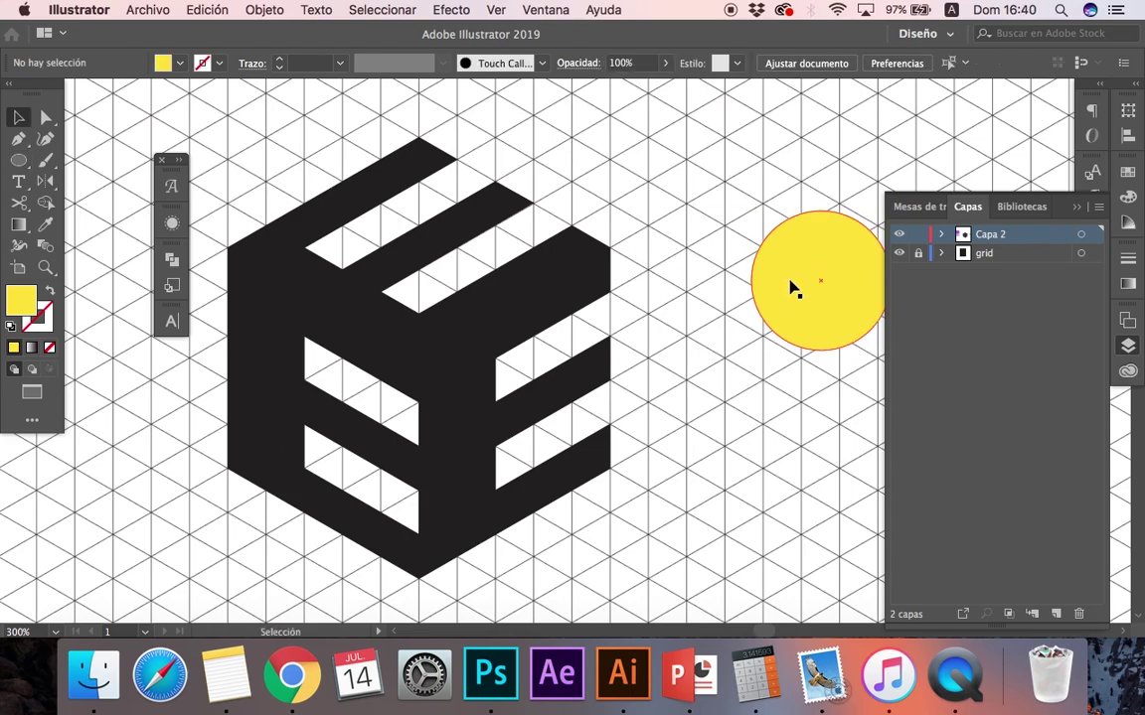
left_click(1074, 208)
left_click_drag(837, 312, 1005, 312)
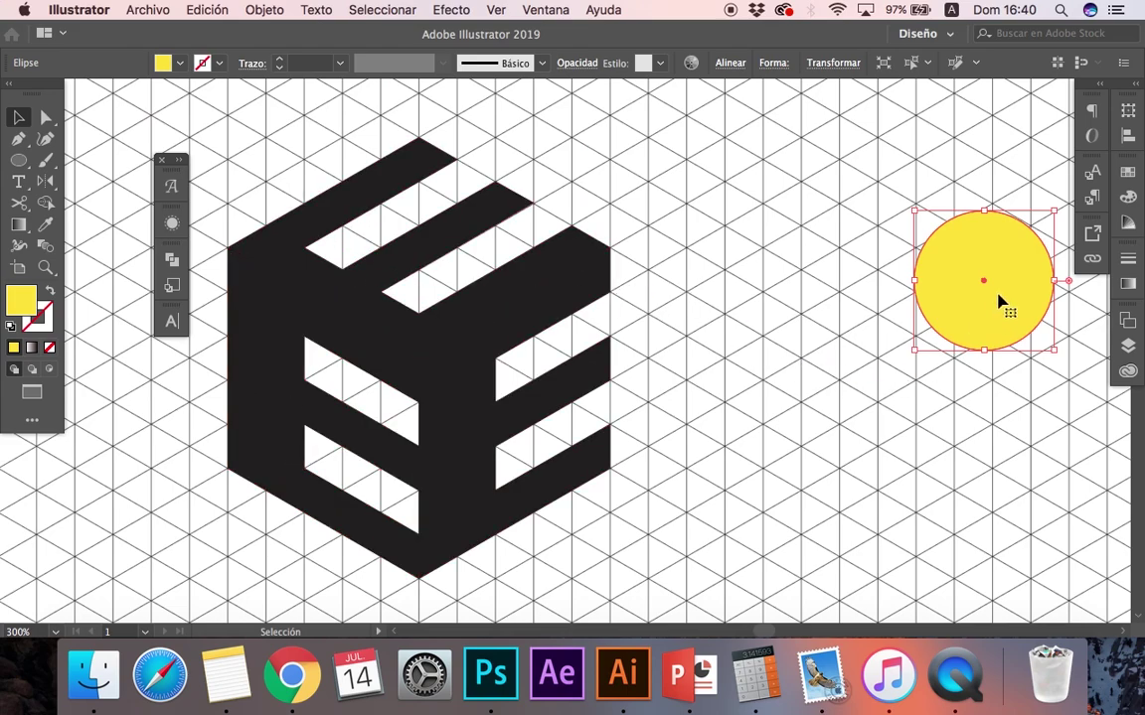
left_click_drag(998, 303, 259, 148)
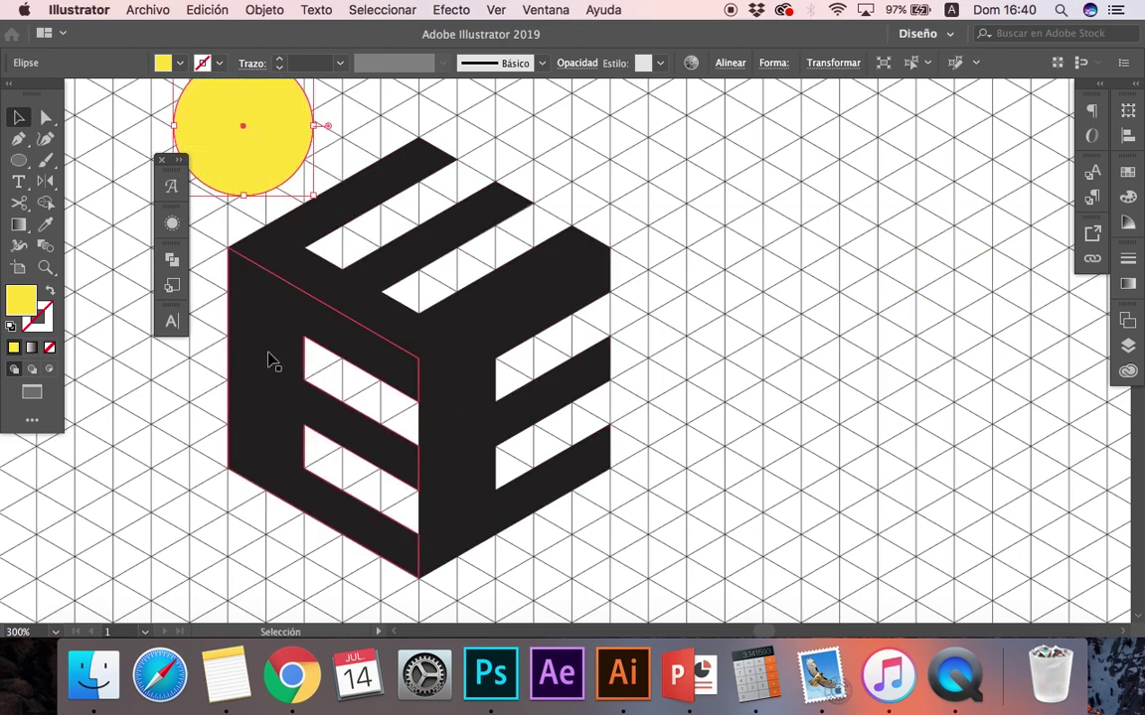
left_click_drag(241, 151, 970, 274)
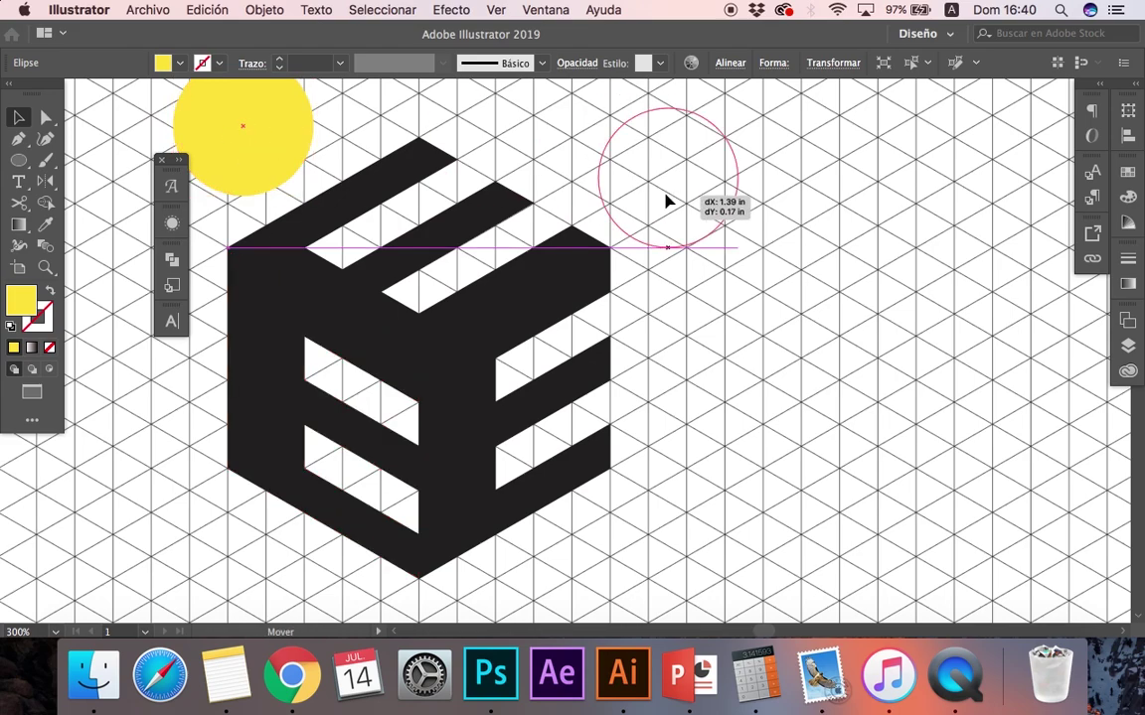
left_click(823, 434)
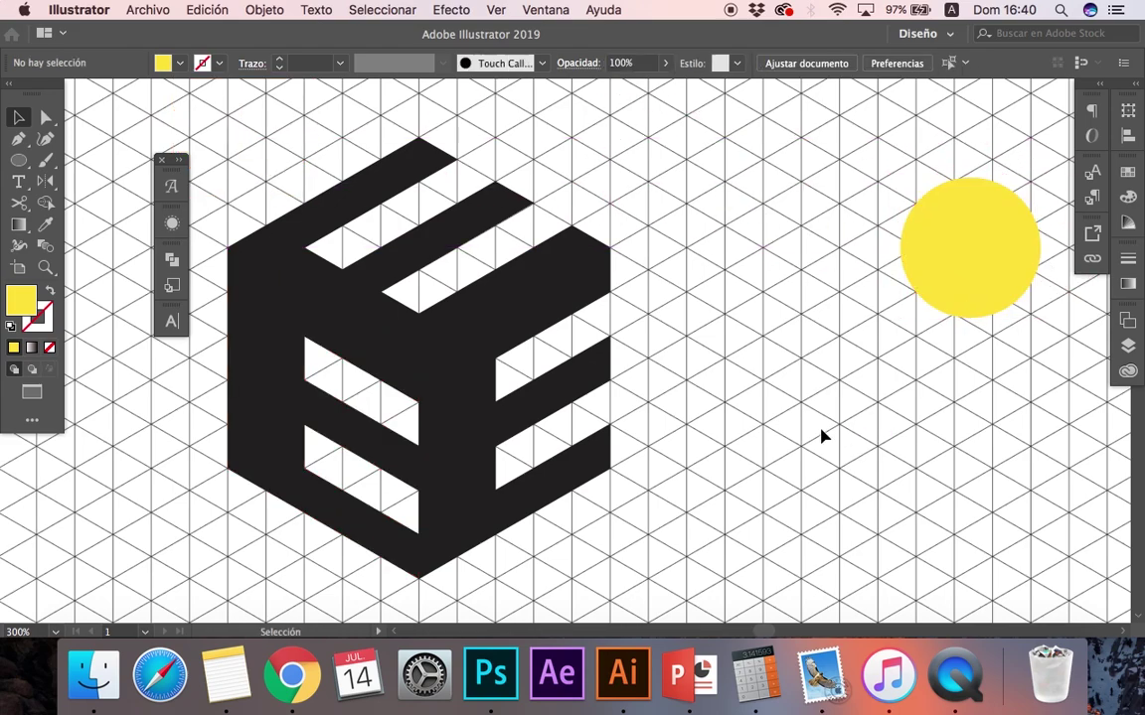
Fill the cube's right face with the pink swatch colour via the Eyedropper.
left_click(462, 401)
scroll(459, 399, "left", 3)
scroll(459, 399, "left", 3)
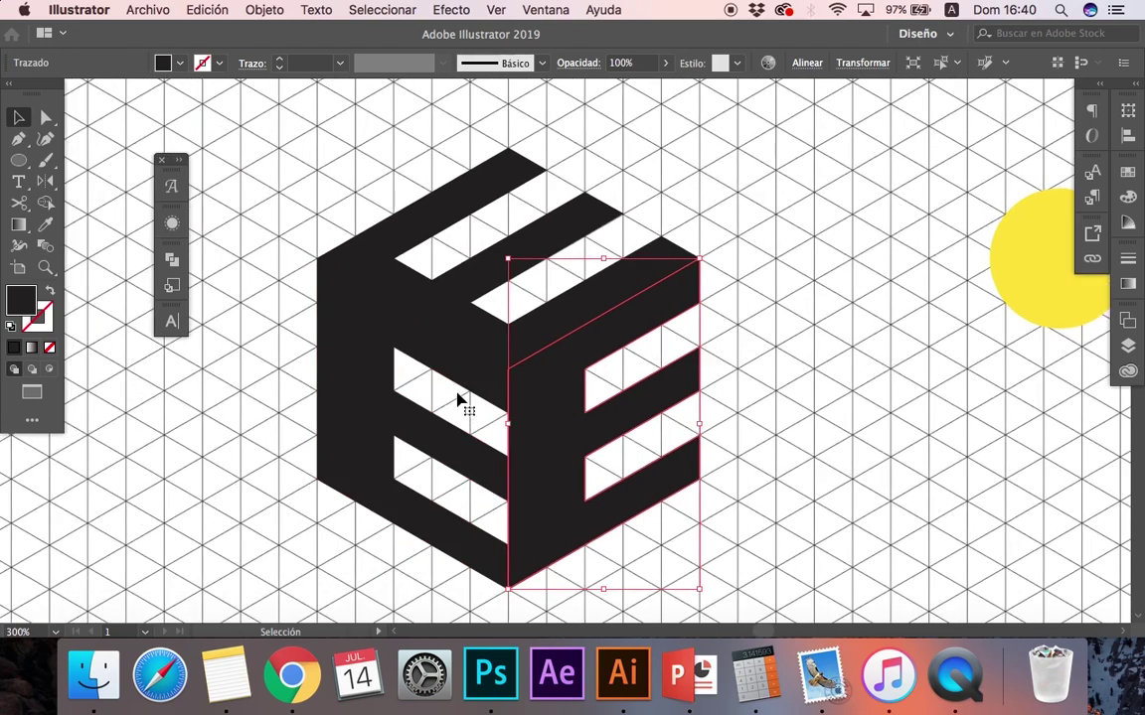
scroll(459, 399, "left", 3)
key("i")
left_click(87, 308)
key("v")
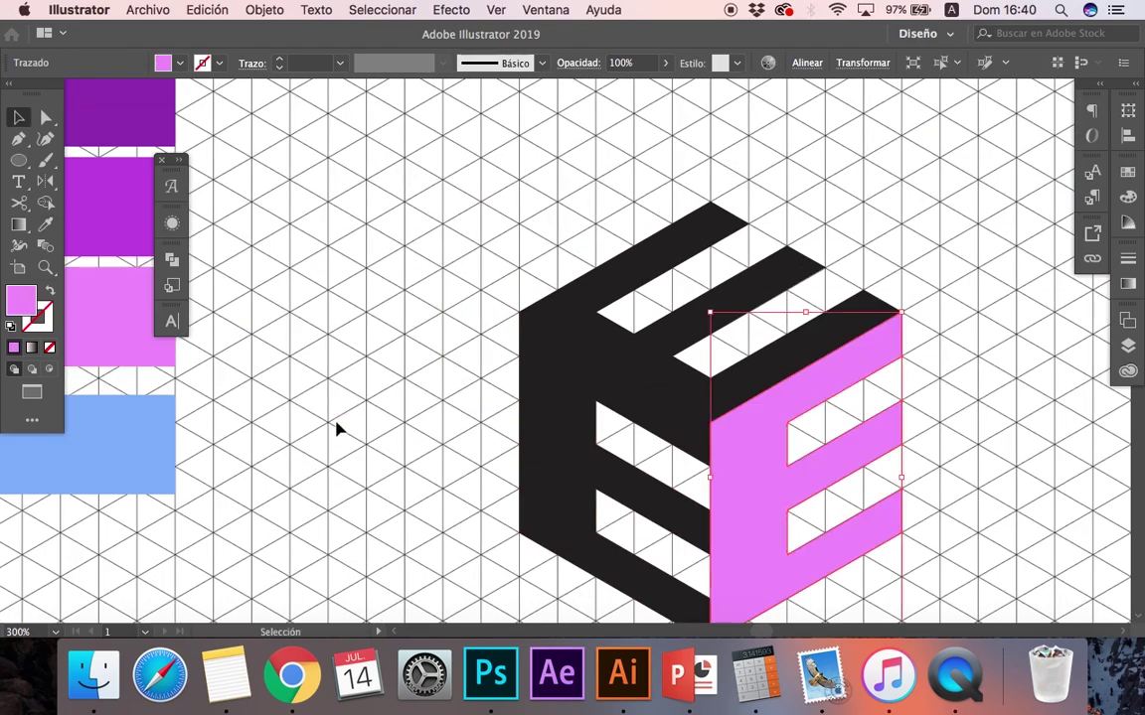
left_click(334, 429)
Give the cube's top face the dark purple swatch fill.
scroll(335, 429, "right", 10)
scroll(462, 330, "left", 5)
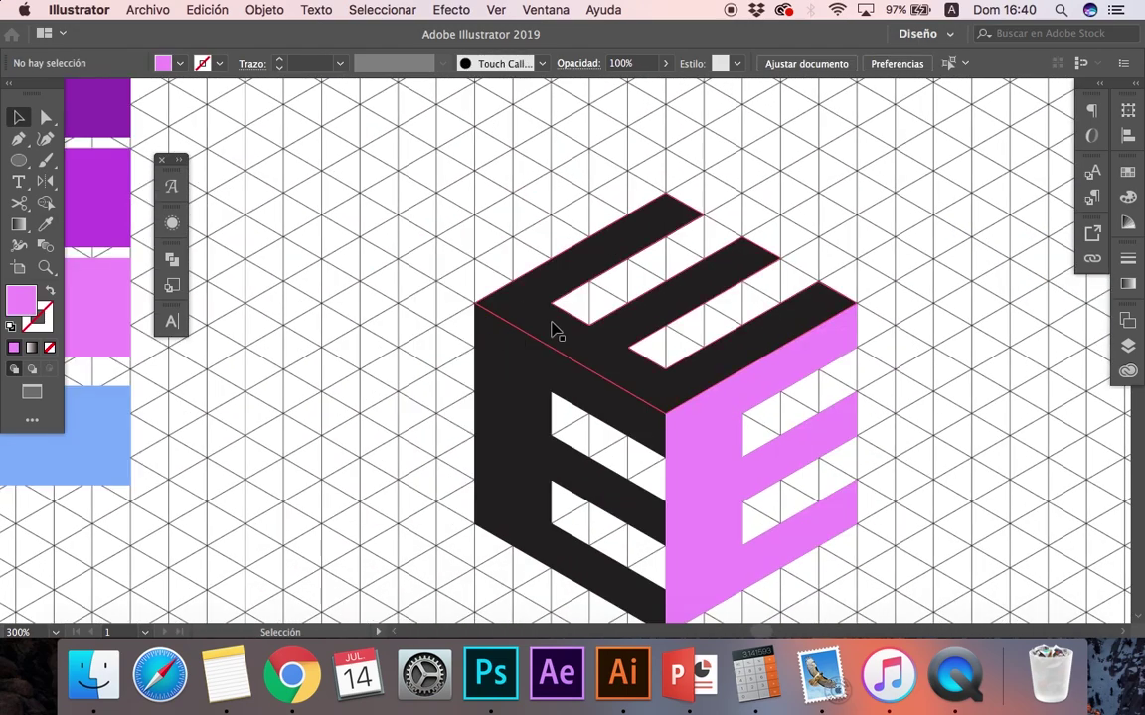
left_click(552, 330)
key("i")
left_click(117, 106)
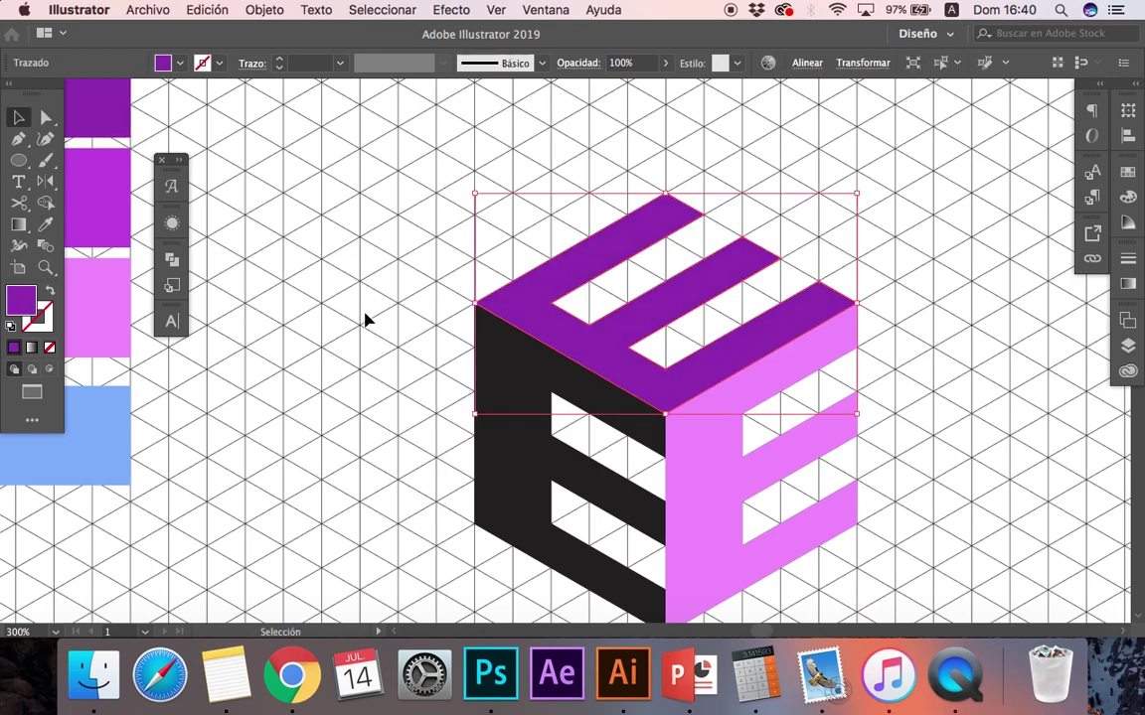
key("v")
left_click(366, 319)
scroll(366, 319, "right", 10)
left_click(998, 245)
Recolour the black left face with the purple swatch using the Eyedropper.
left_click(314, 363)
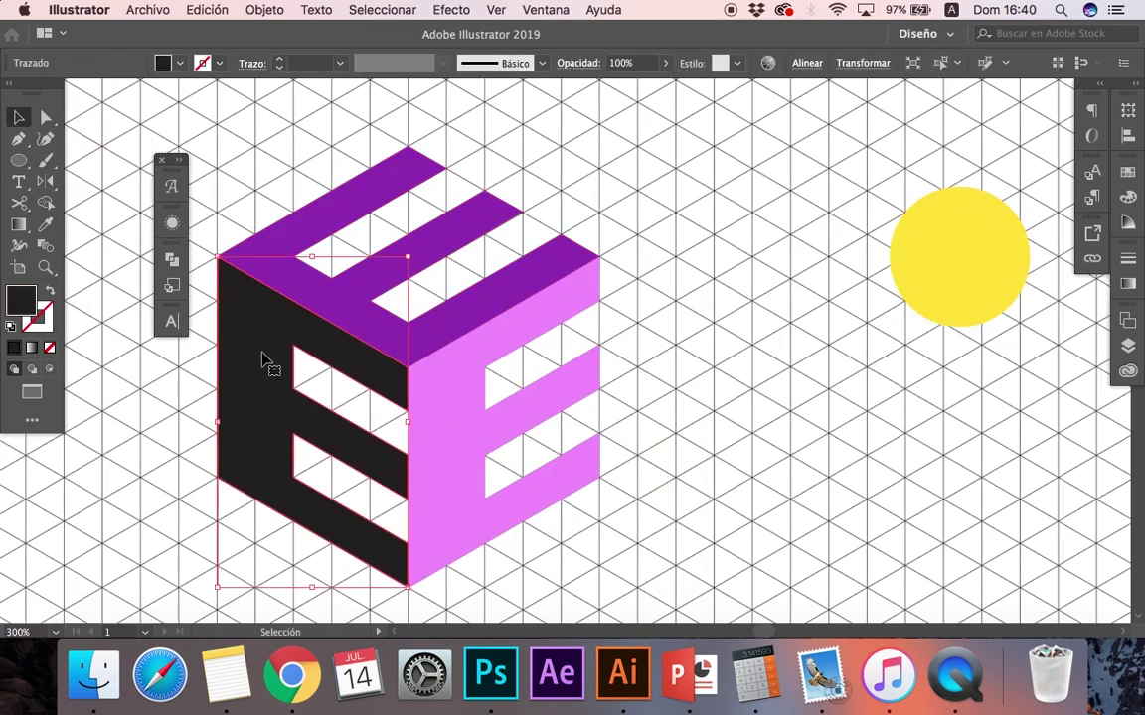
scroll(265, 358, "left", 7)
scroll(265, 359, "left", 3)
key("i")
left_click(121, 156)
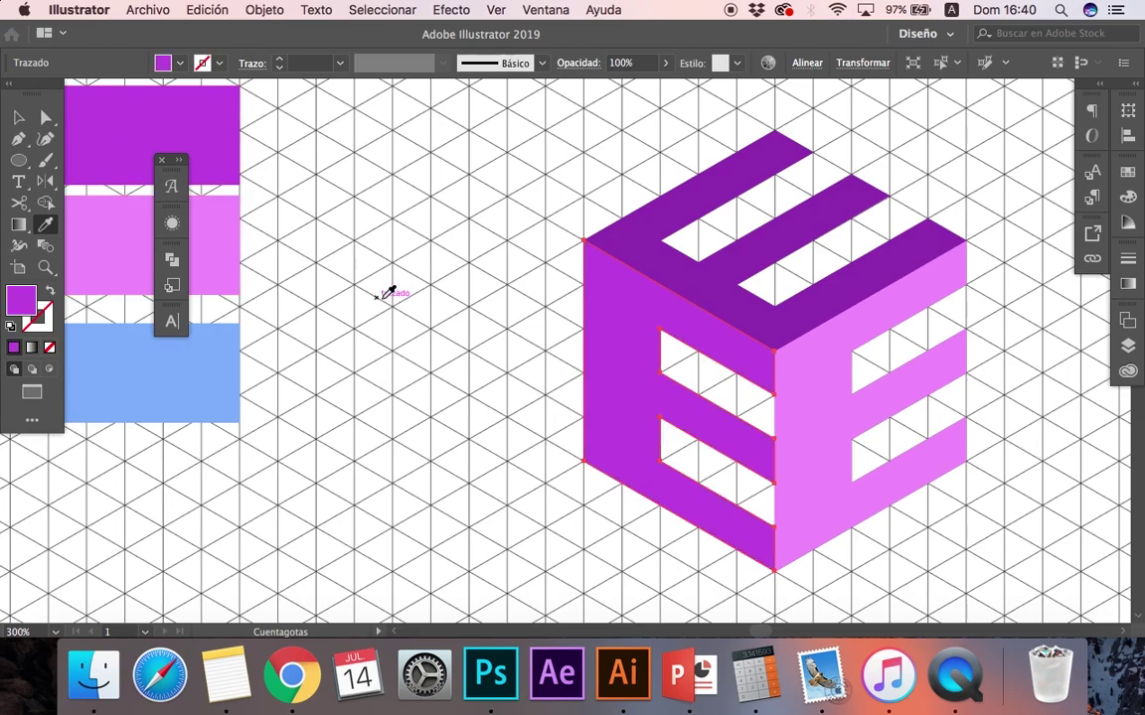
key("v")
left_click(452, 351)
Pan around the recoloured cube and select the top face to check its colour.
scroll(452, 350, "right", 10)
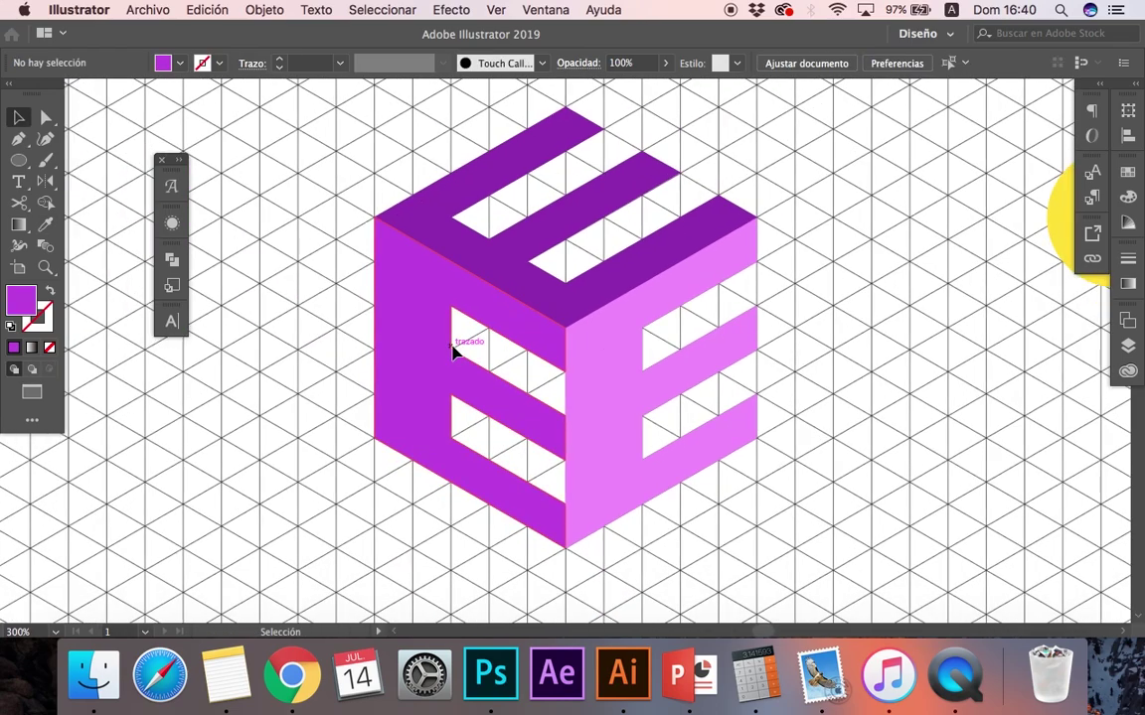
scroll(452, 350, "right", 8)
scroll(452, 350, "up", 3)
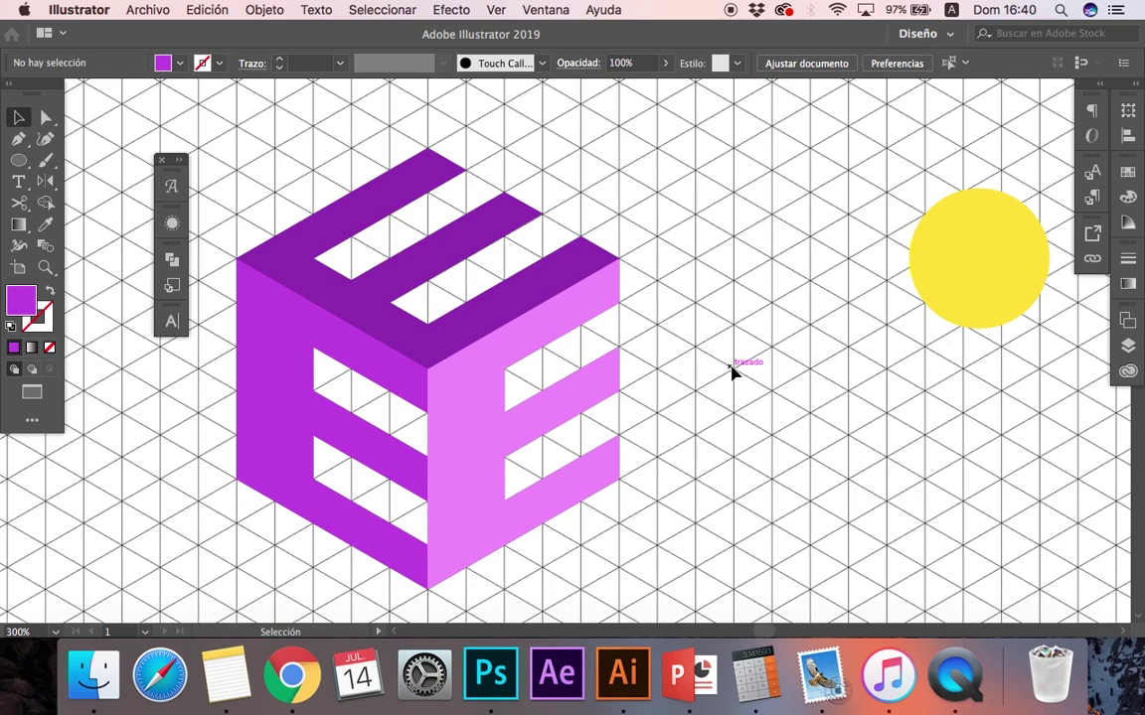
left_click(470, 255)
left_click(736, 355)
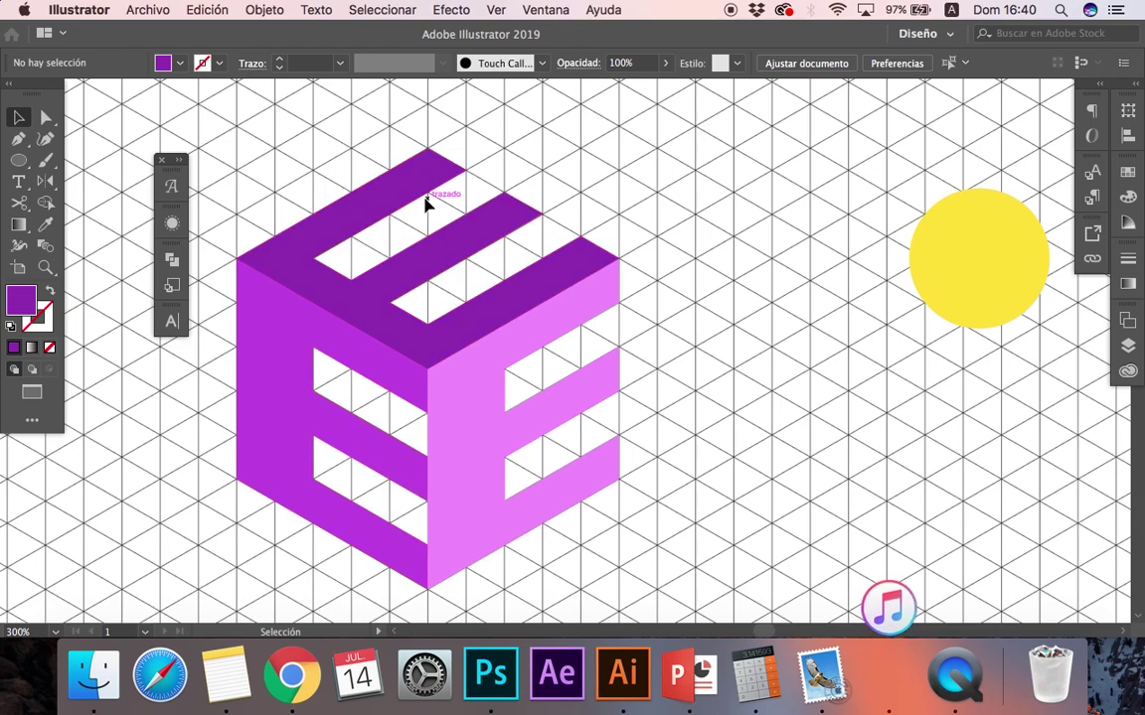
scroll(352, 223, "left", 5)
scroll(353, 222, "up", 2)
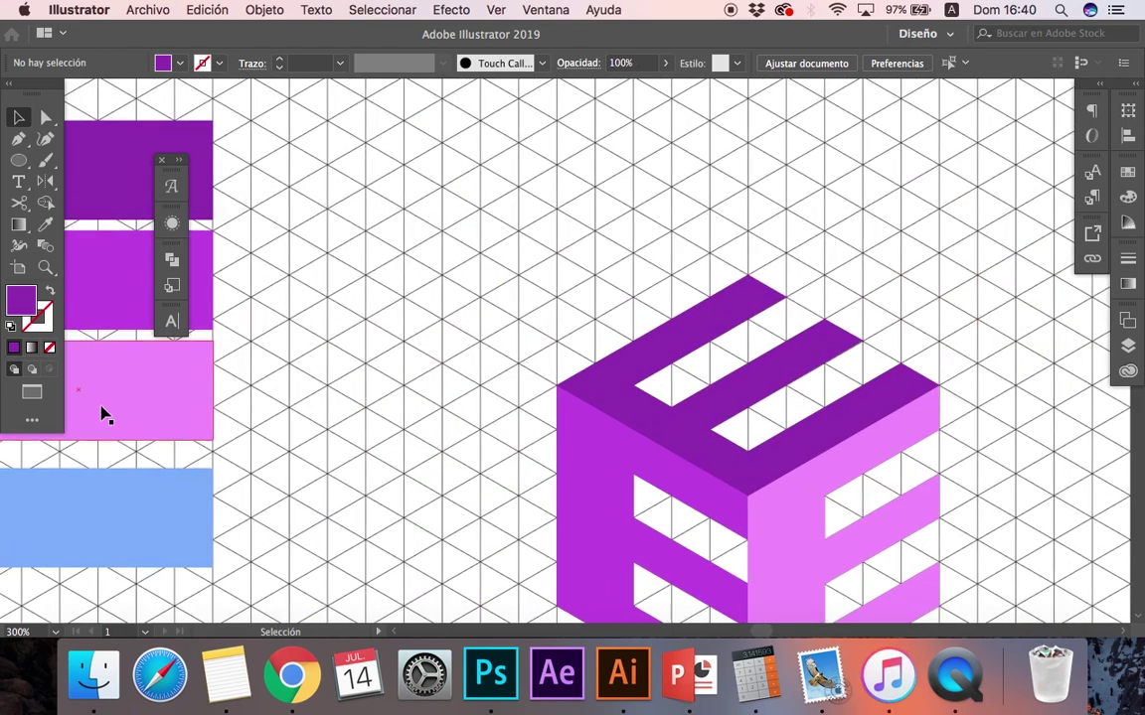
scroll(149, 510, "down", 2)
scroll(148, 511, "right", 1)
scroll(148, 510, "right", 2)
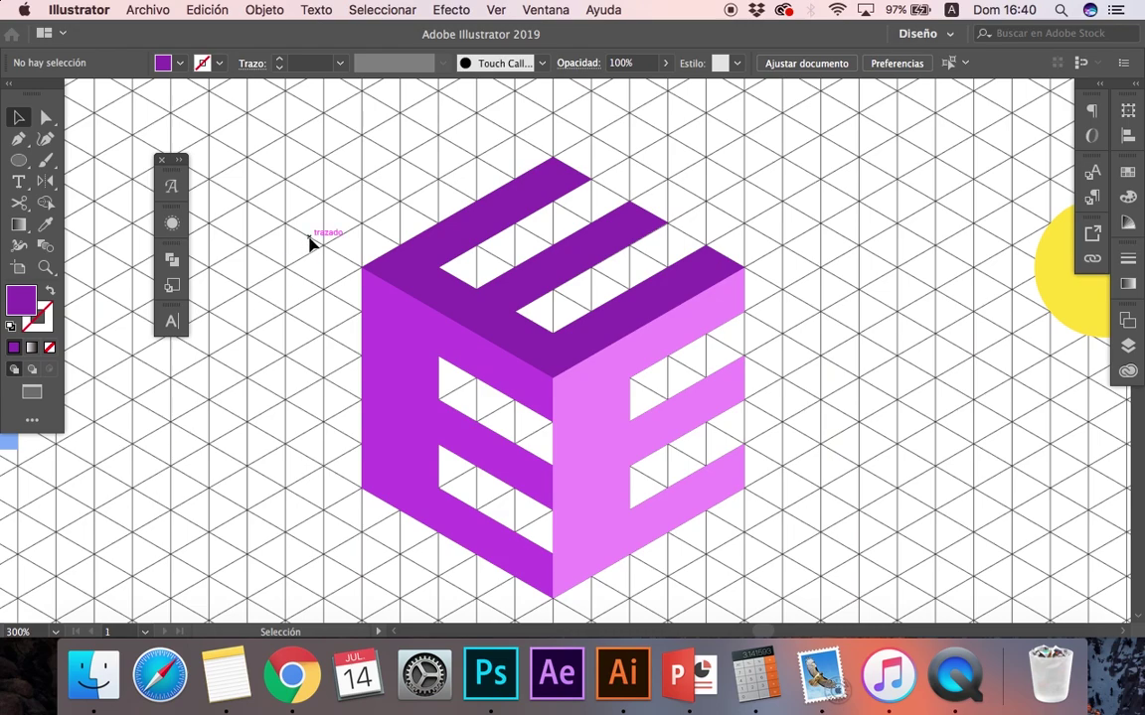
Draw a slanted parallelogram in the top E's first slot and fill it light blue.
key("p")
scroll(521, 250, "right", 2)
scroll(531, 219, "up", 1)
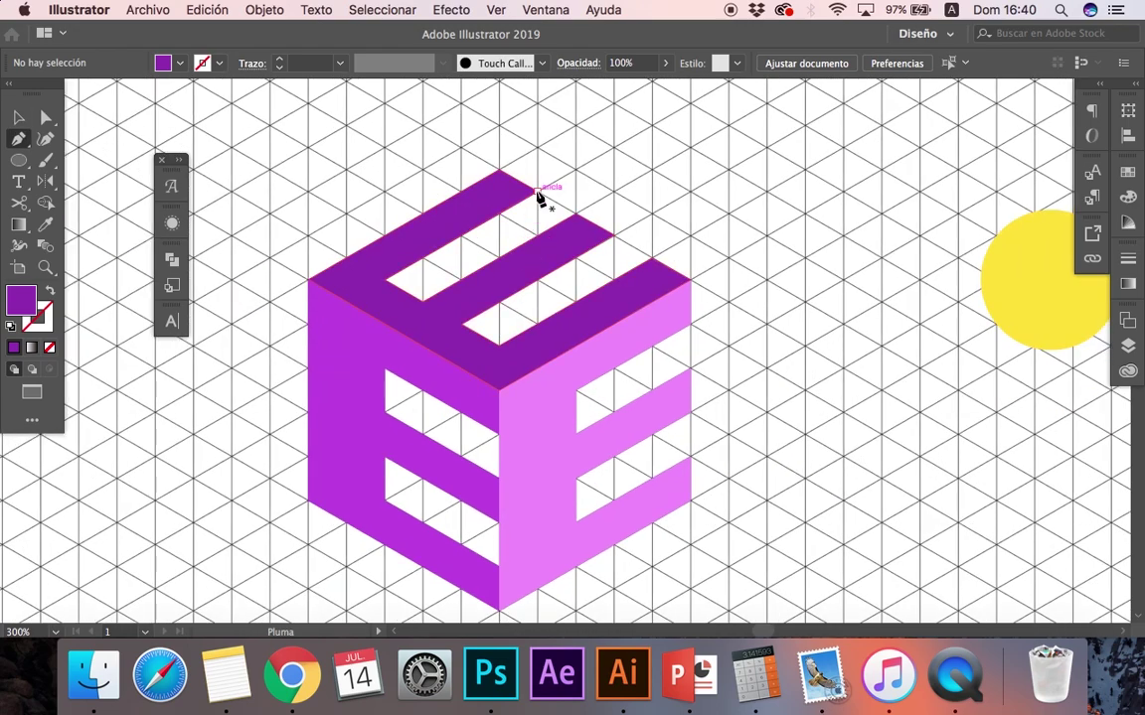
left_click(386, 280)
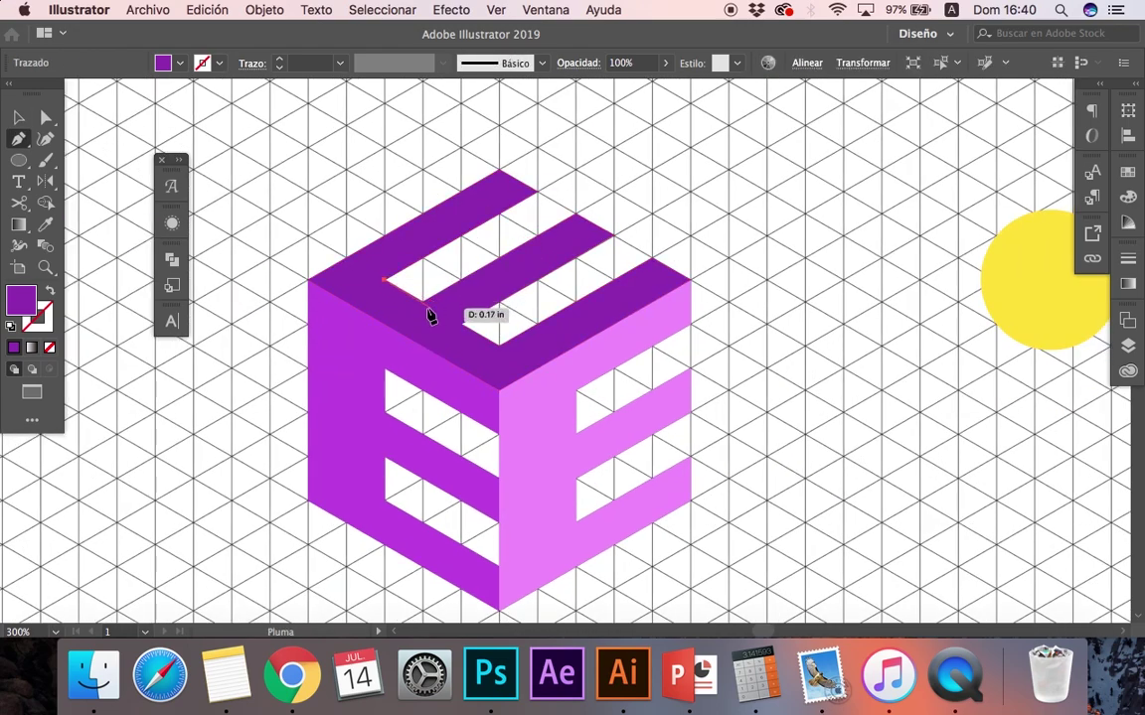
left_click(423, 300)
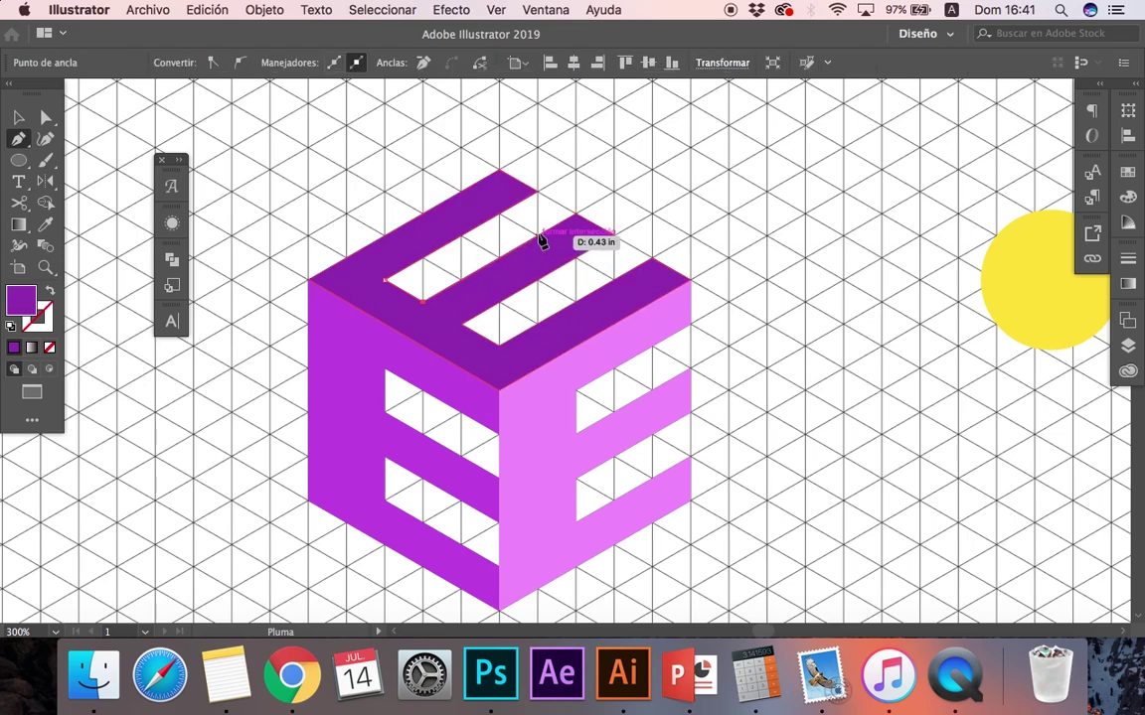
left_click(537, 236)
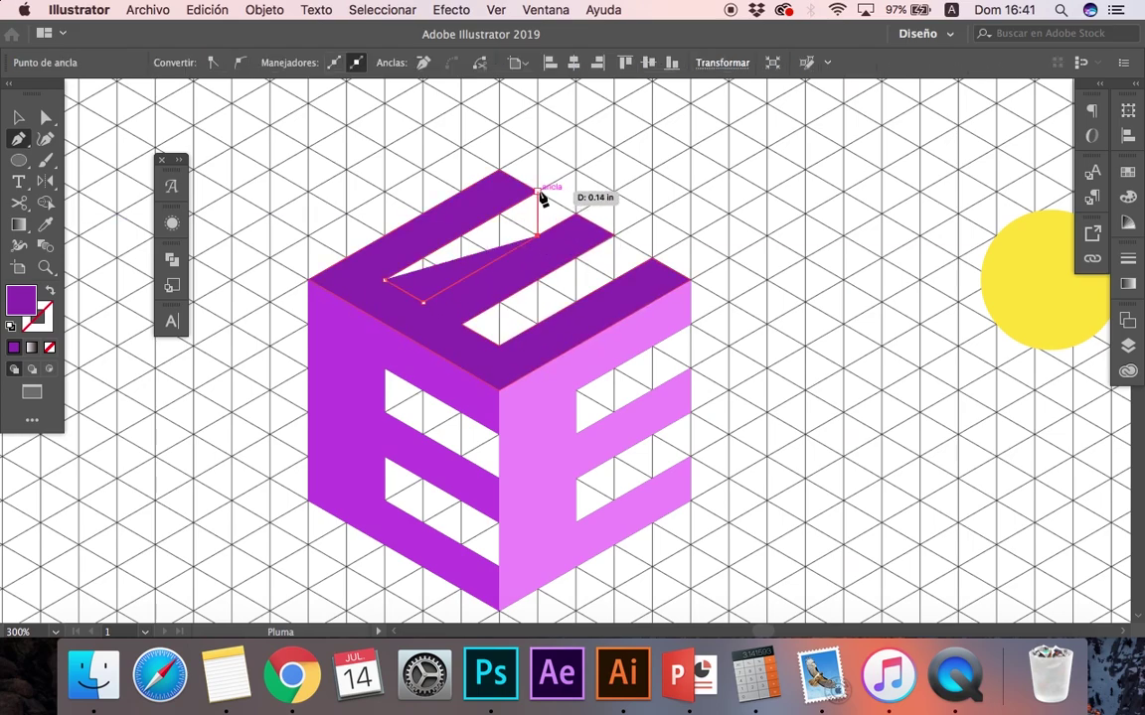
left_click(537, 190)
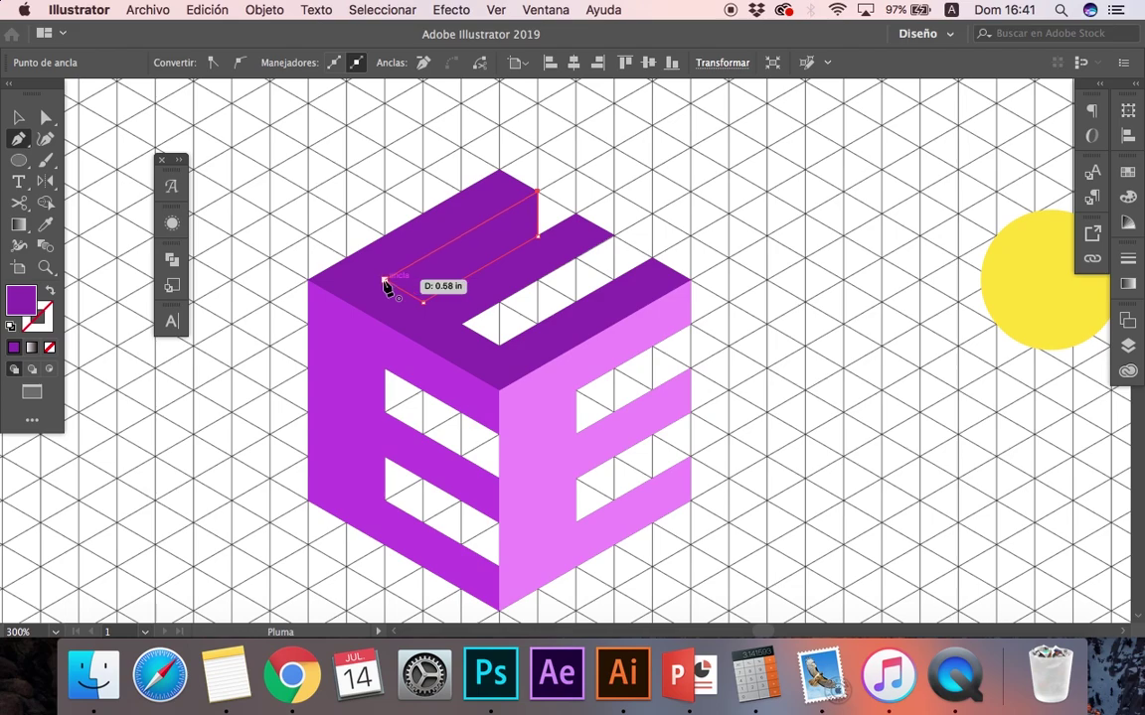
left_click(386, 280)
key("i")
scroll(408, 299, "left", 5)
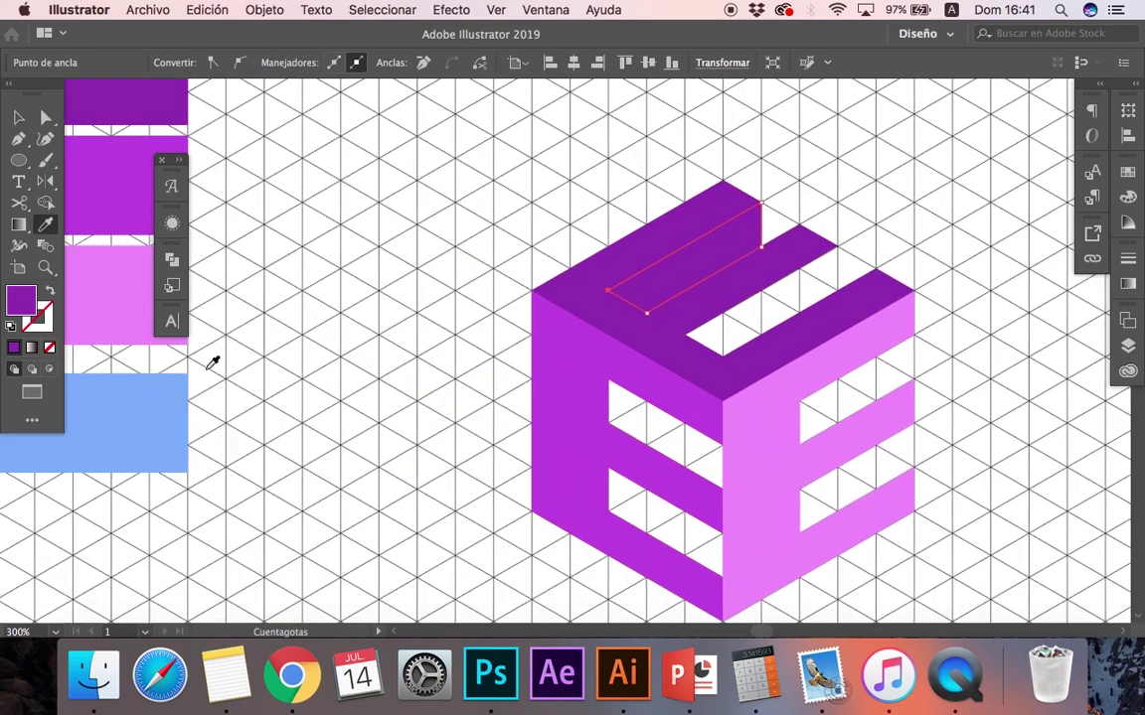
left_click(93, 412)
key("v")
left_click(357, 430)
scroll(358, 429, "right", 5)
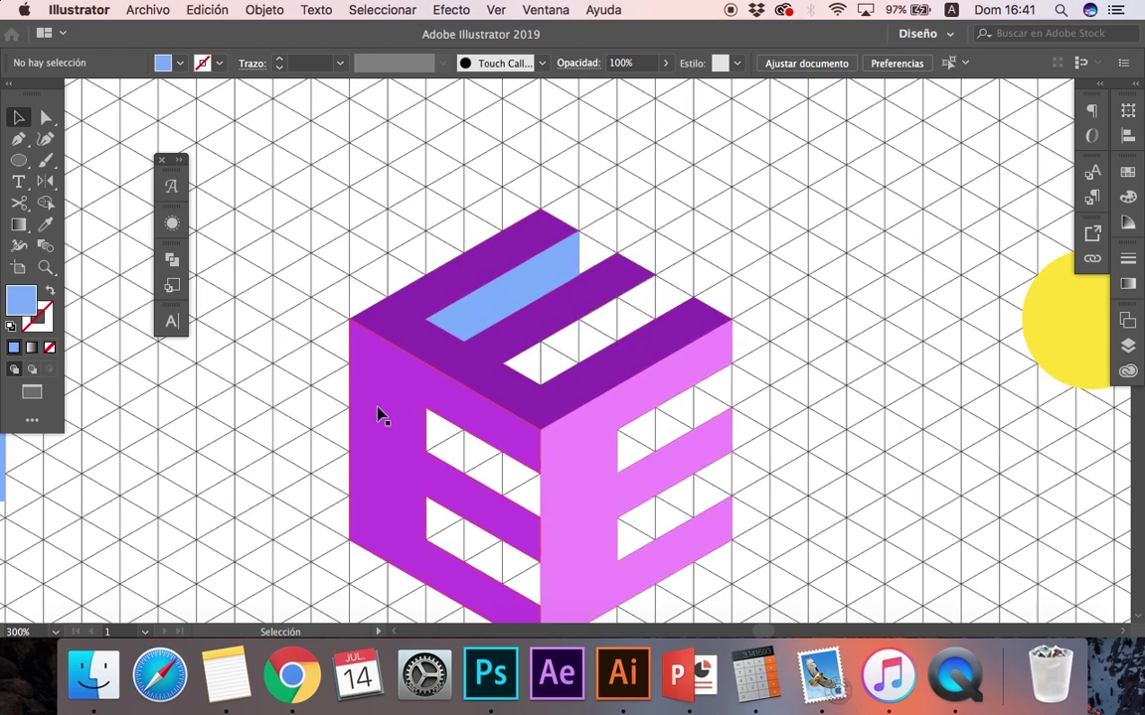
Add a small purple corner triangle at the end of the blue bar.
left_click(378, 438)
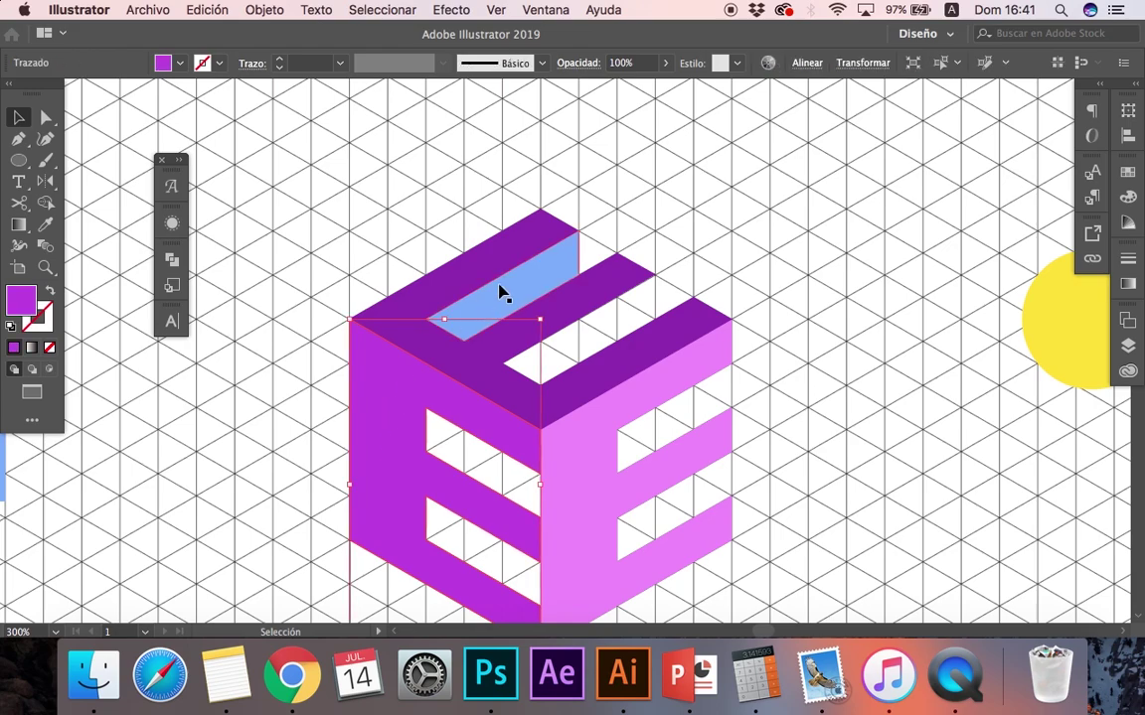
left_click(266, 361)
key("p")
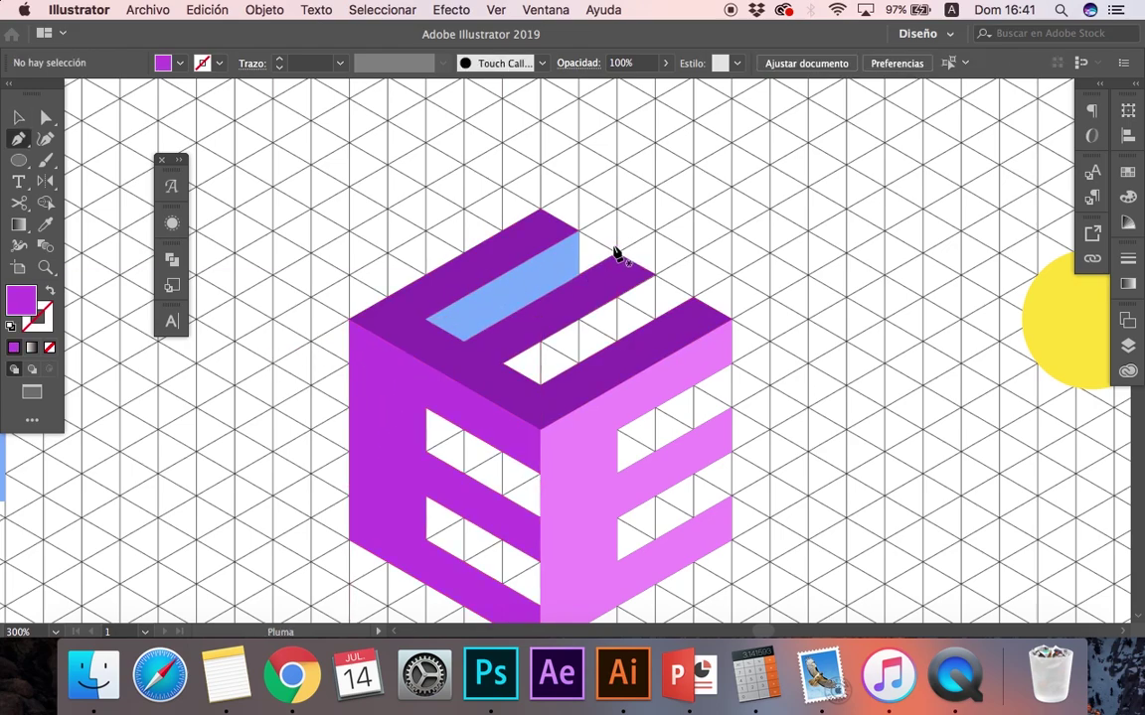
left_click(616, 254)
left_click(578, 230)
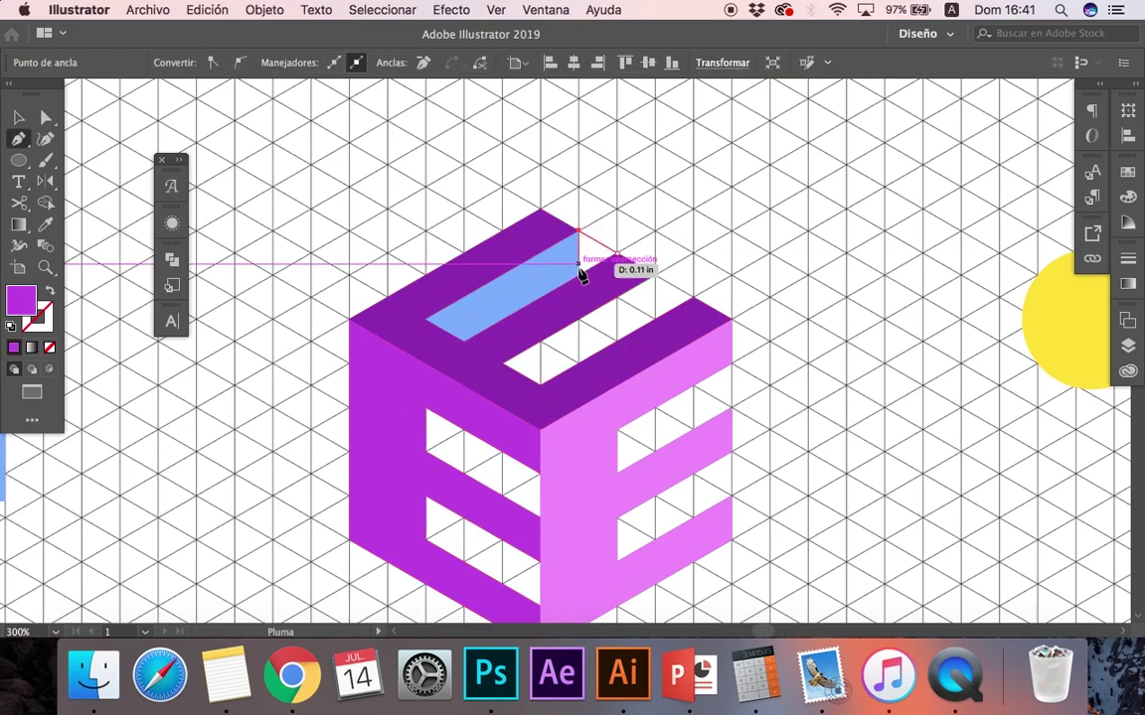
left_click(578, 274)
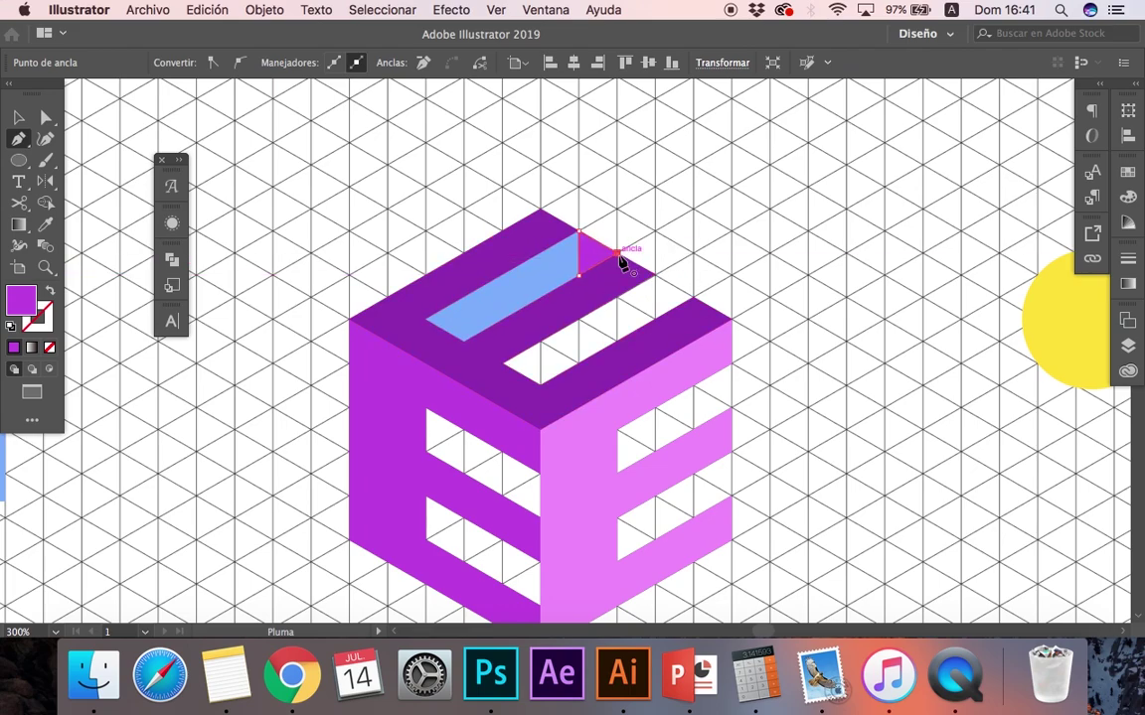
left_click(618, 260)
key("v")
left_click(213, 386)
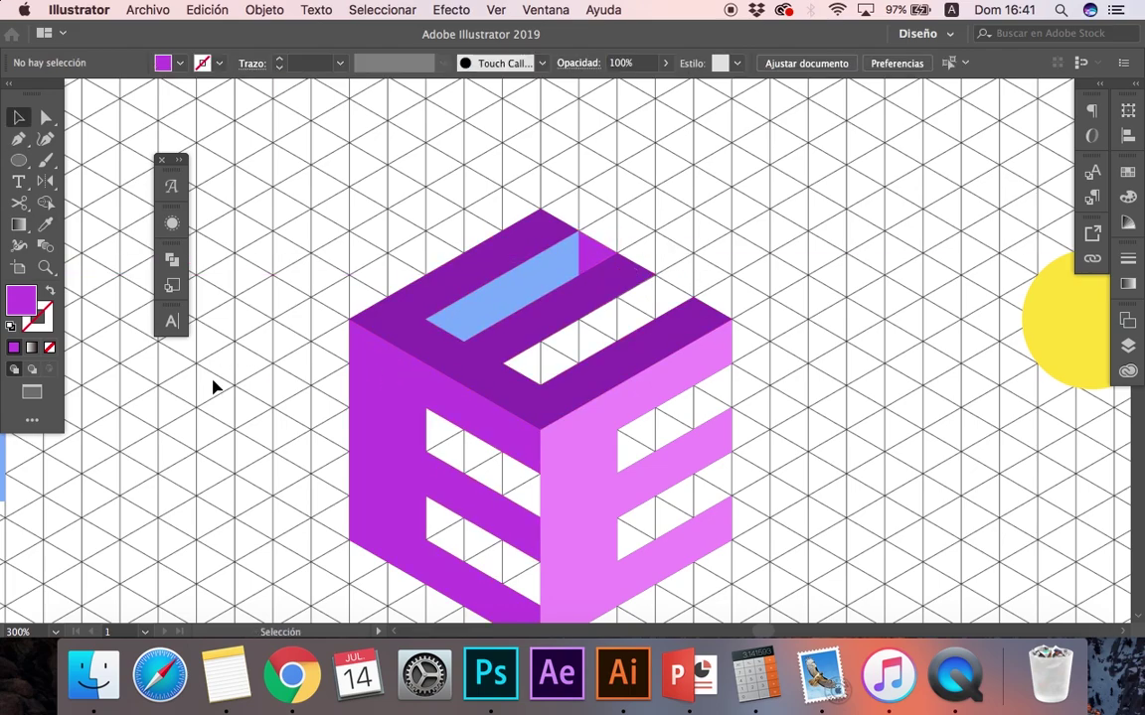
Copy the blue bar and purple triangle into the top E's second slot.
left_click(493, 306)
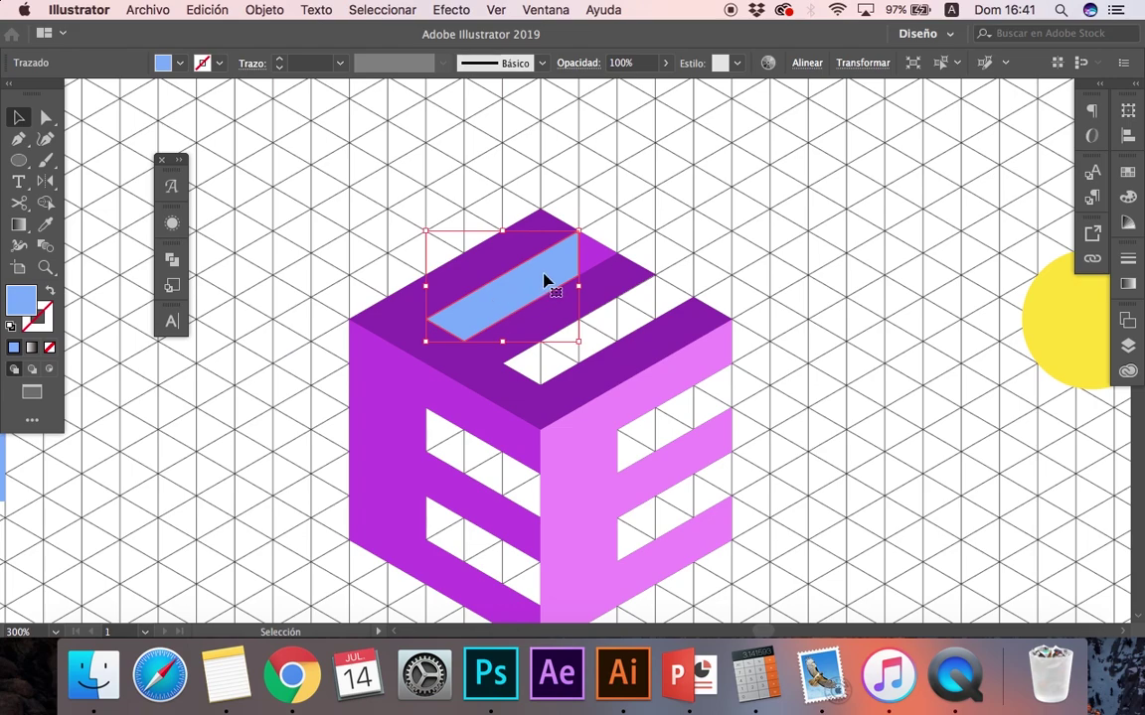
left_click(591, 258, "shift")
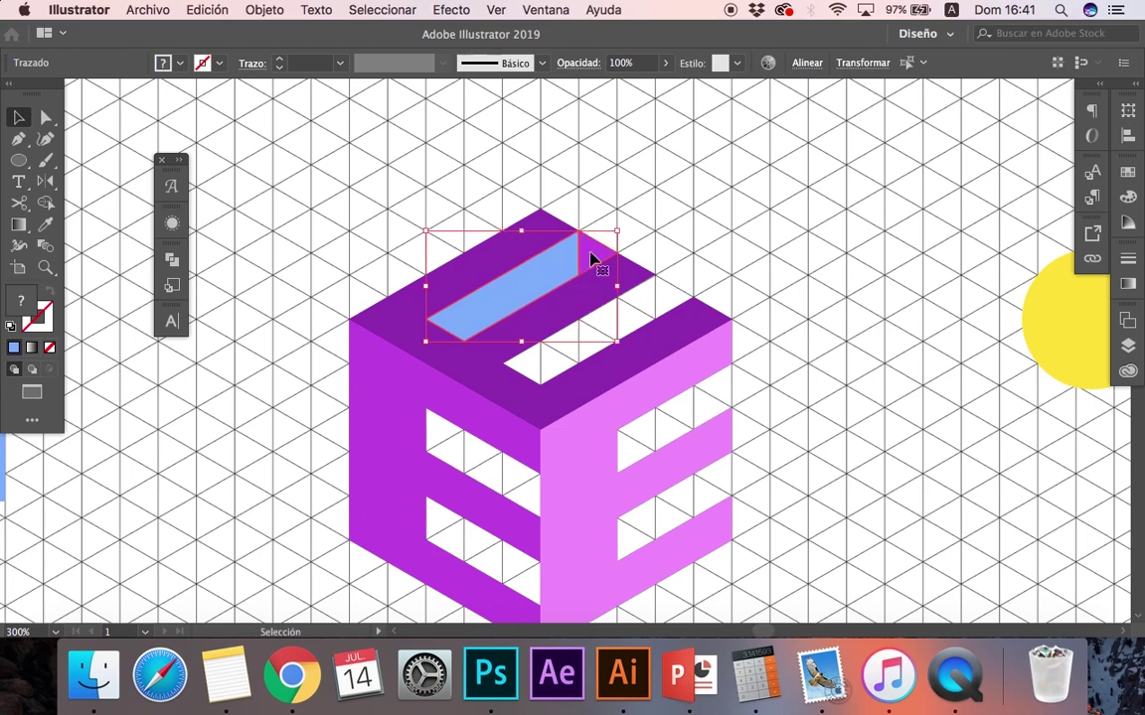
left_click_drag(526, 282, 603, 328)
left_click(753, 263)
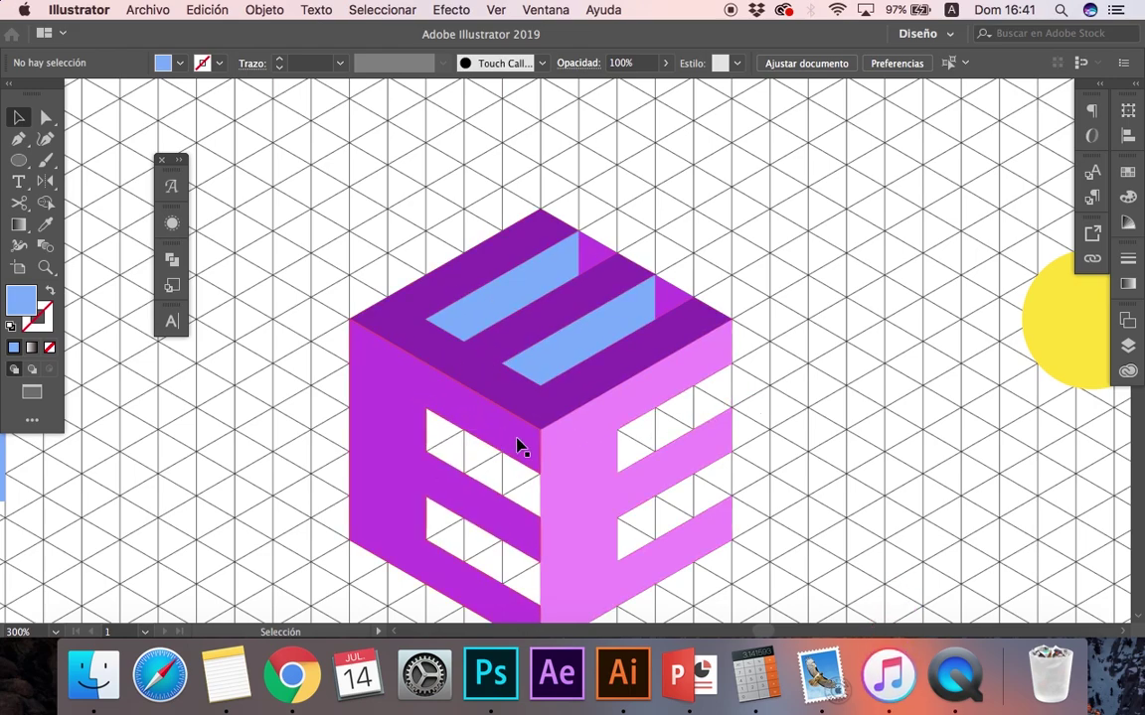
Zoom in and draw a blue corner triangle in the left face's upper slot.
key("z")
left_click(455, 440)
key("p")
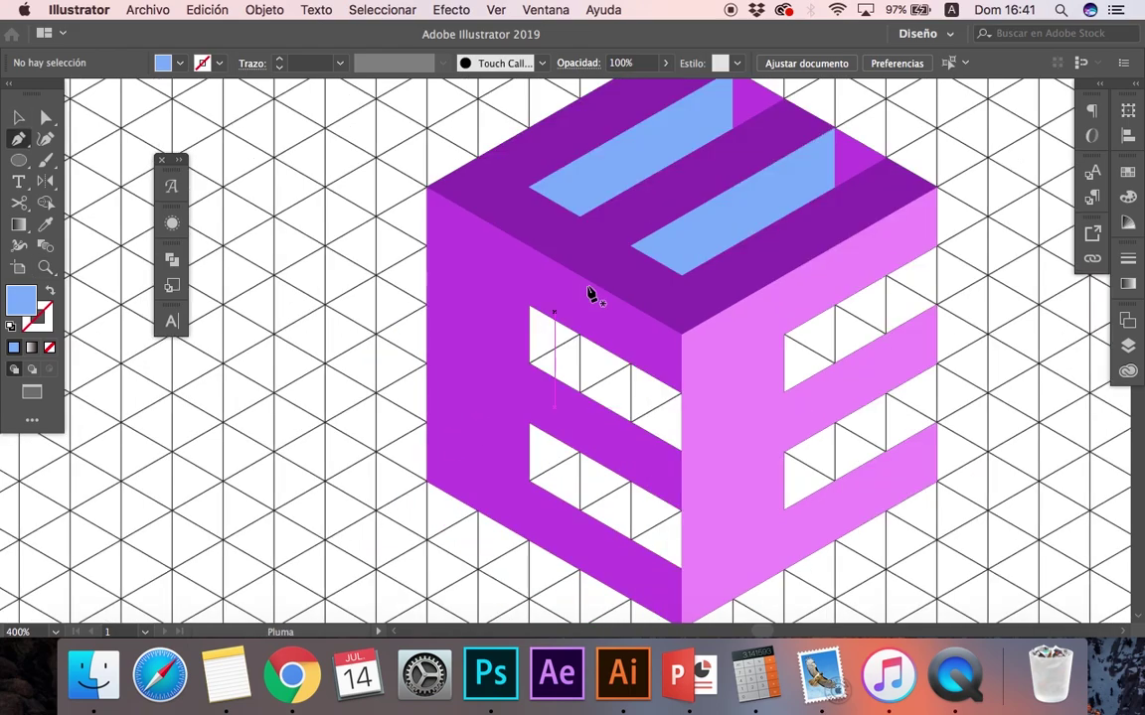
left_click(528, 364)
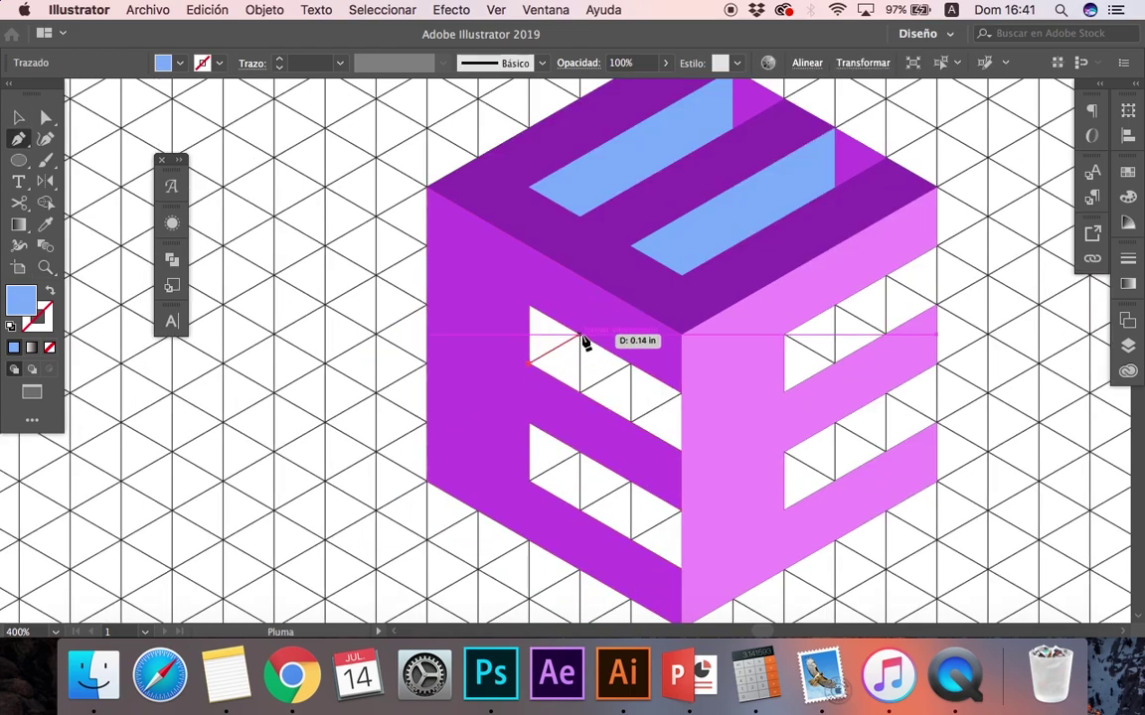
left_click(580, 337)
left_click(528, 305)
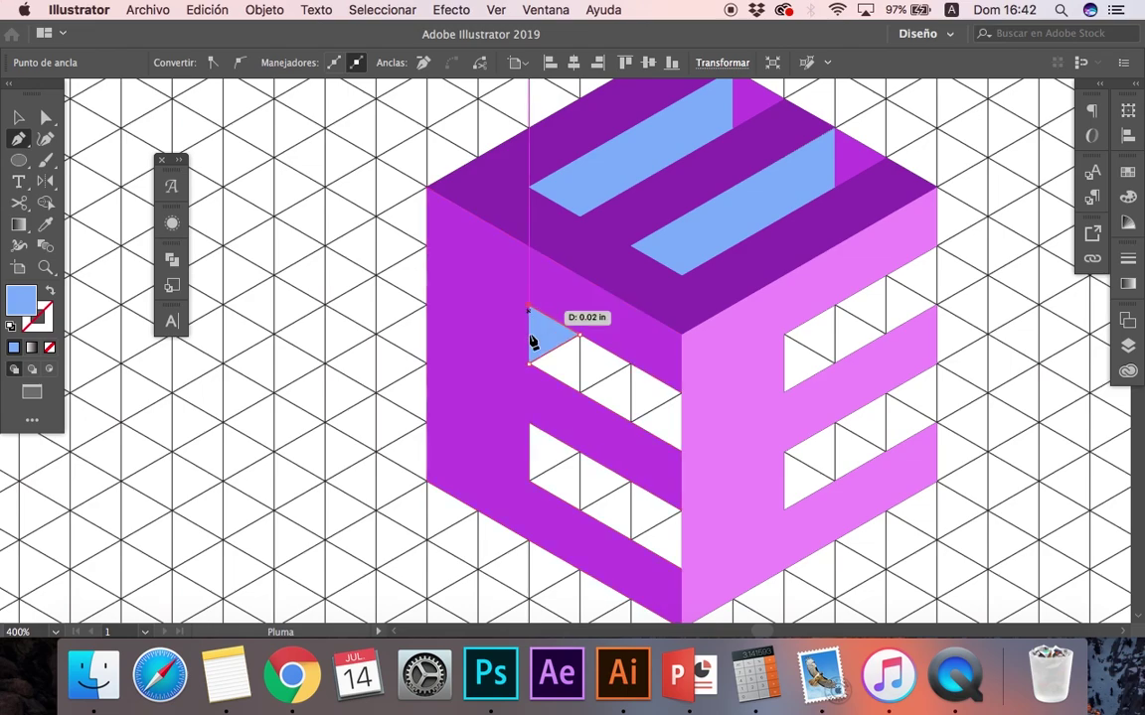
left_click(527, 363)
key("v")
left_click(338, 408)
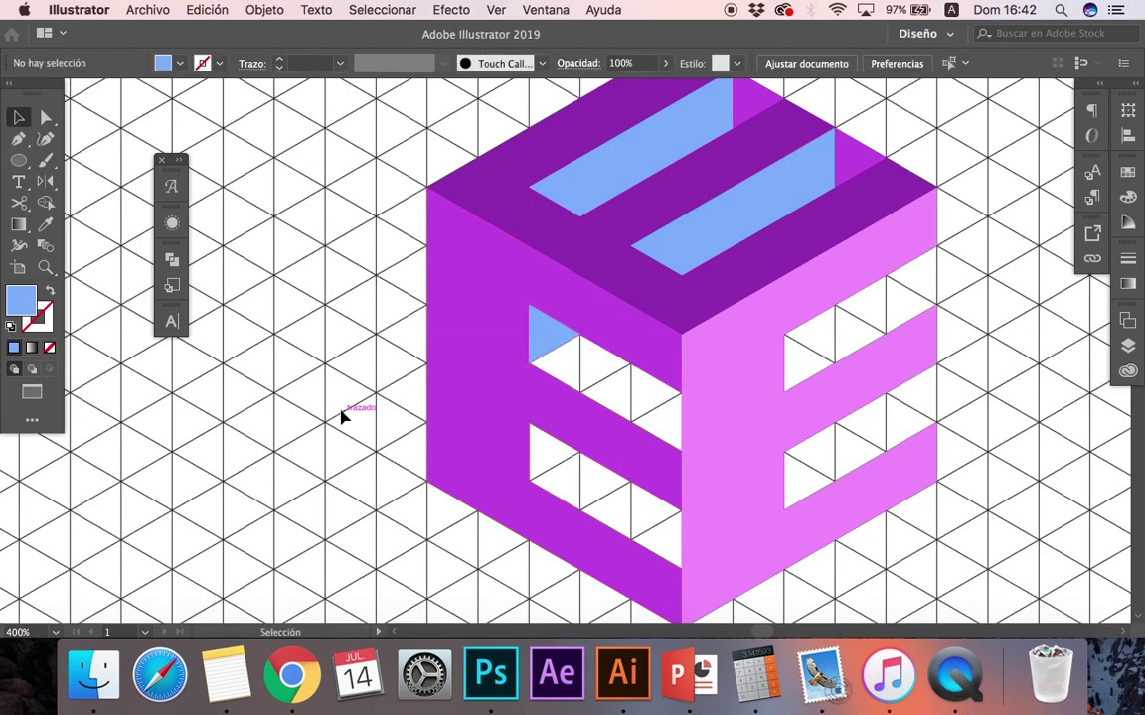
Draw a closed parallelogram beneath the triangle, filling the rest of the upper slot.
key("p")
left_click(680, 449)
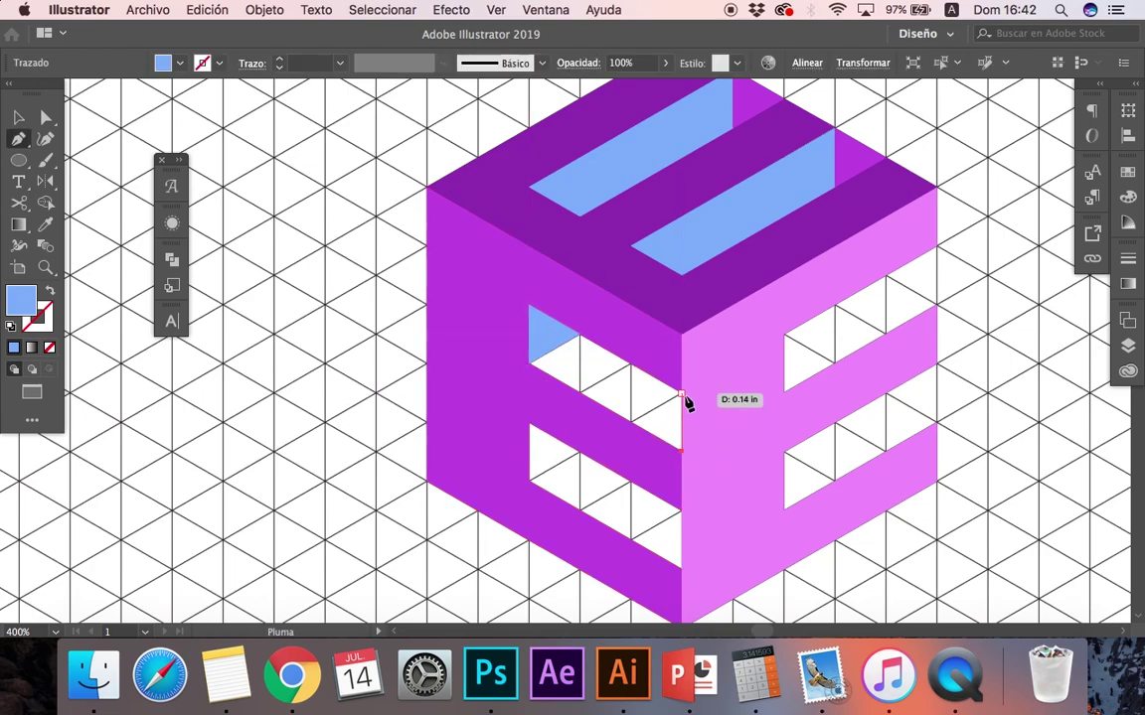
left_click(682, 394)
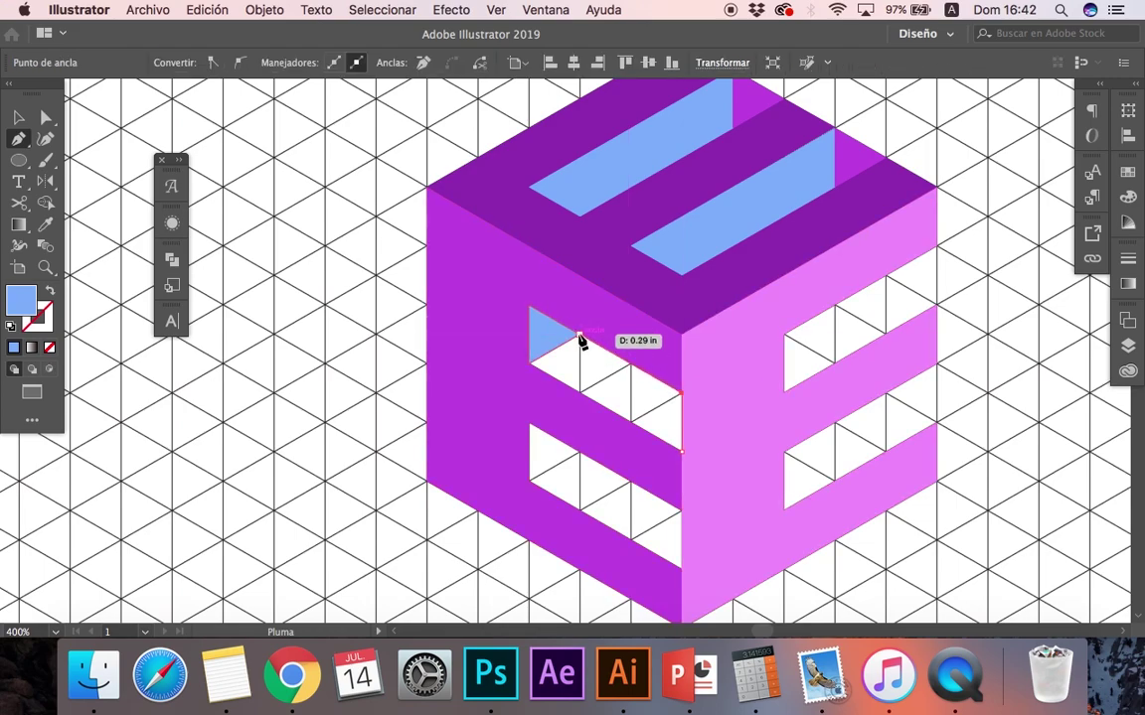
left_click(580, 337)
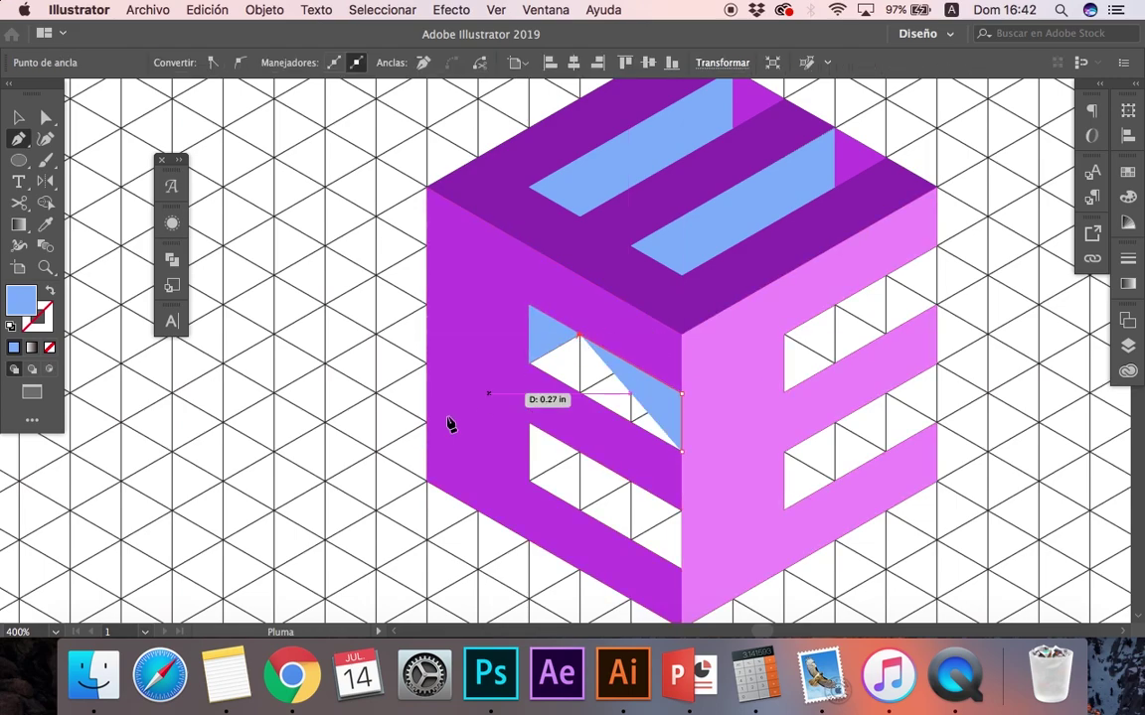
left_click(528, 364)
left_click(680, 451)
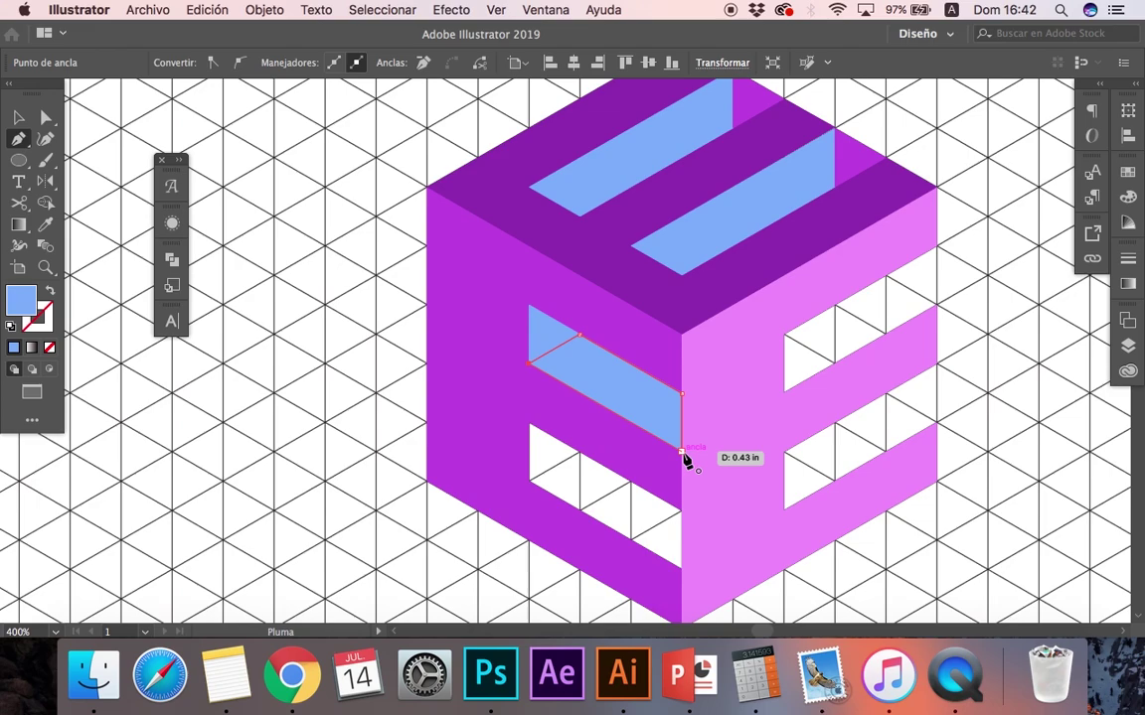
left_click(357, 434, "ctrl")
key("v")
left_click(621, 400)
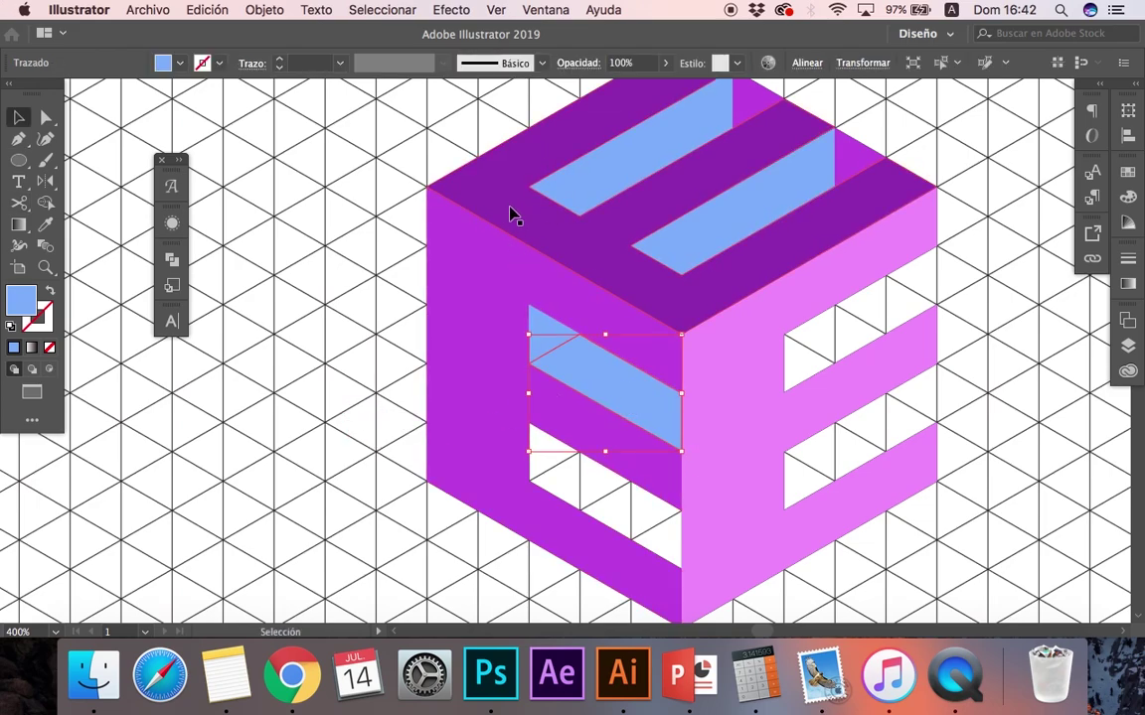
key("i")
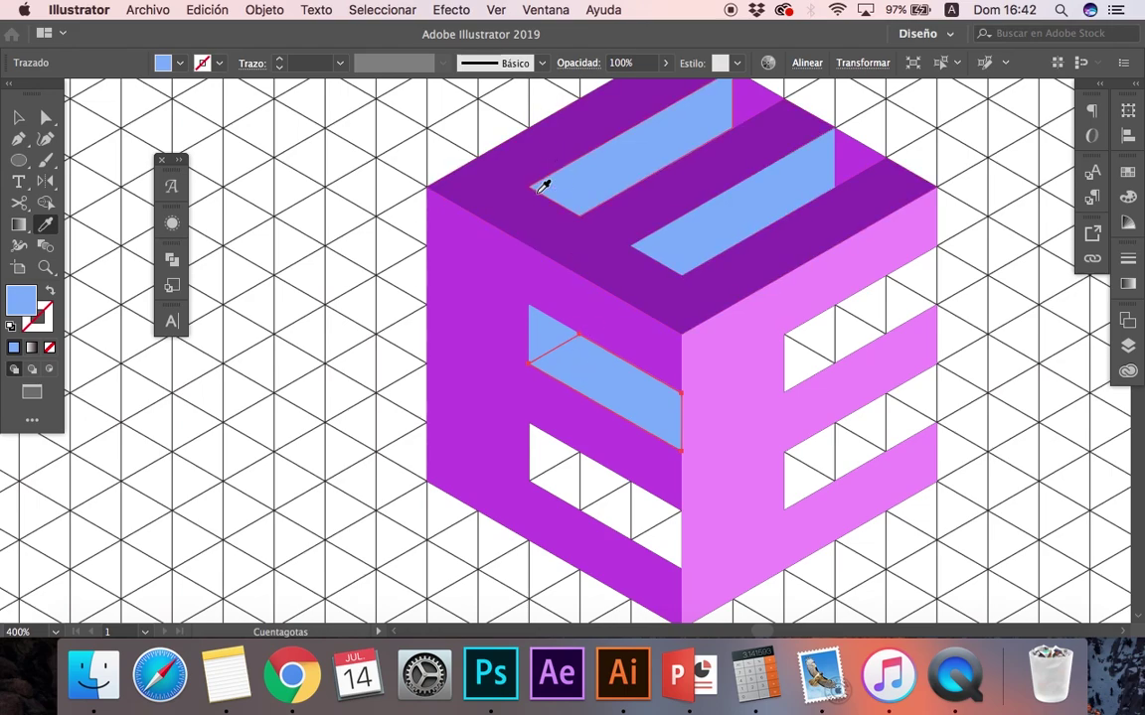
Recolour the parallelogram with the dark top-face purple.
left_click(529, 194)
key("v")
left_click(345, 288)
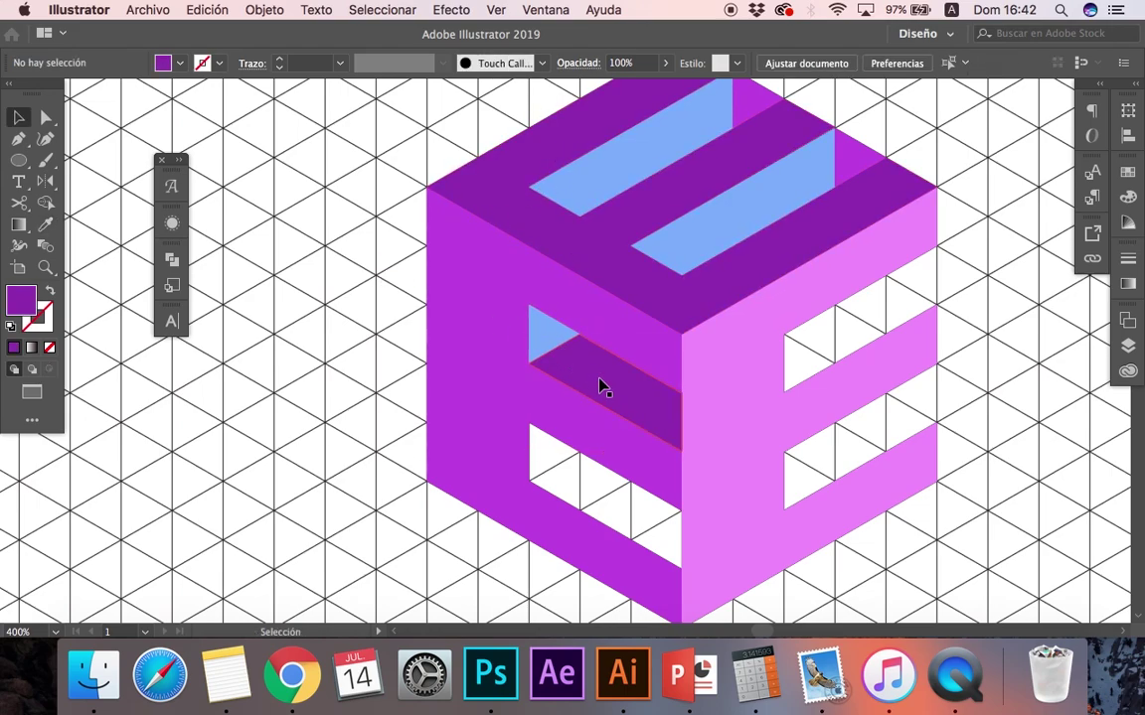
Copy the triangle and purple band down into the left face's lower slot.
left_click(542, 338)
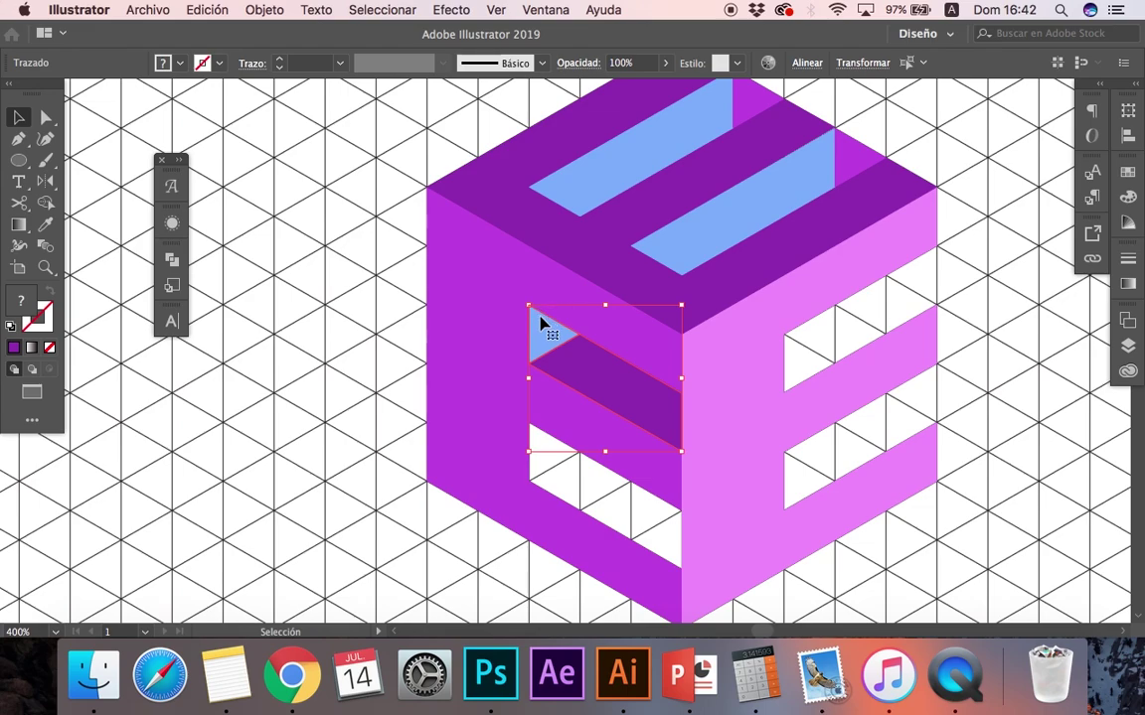
left_click_drag(540, 320, 551, 440)
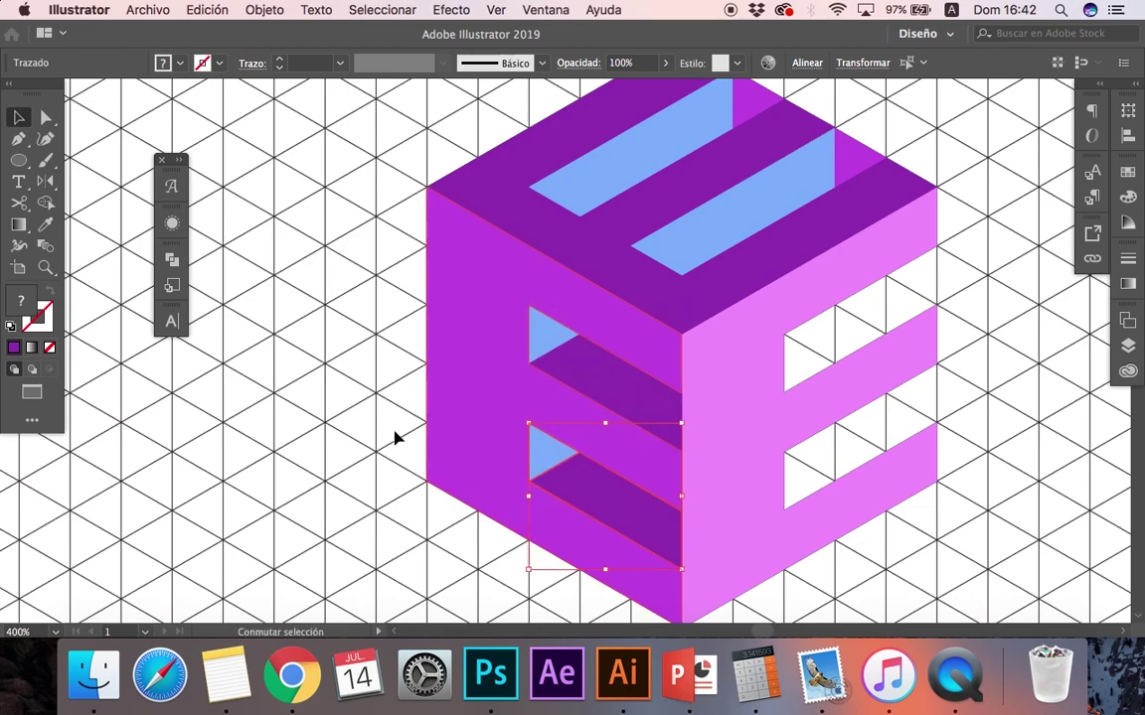
left_click(301, 424)
scroll(303, 425, "right", 5)
scroll(303, 425, "up", 3)
scroll(303, 426, "left", 3)
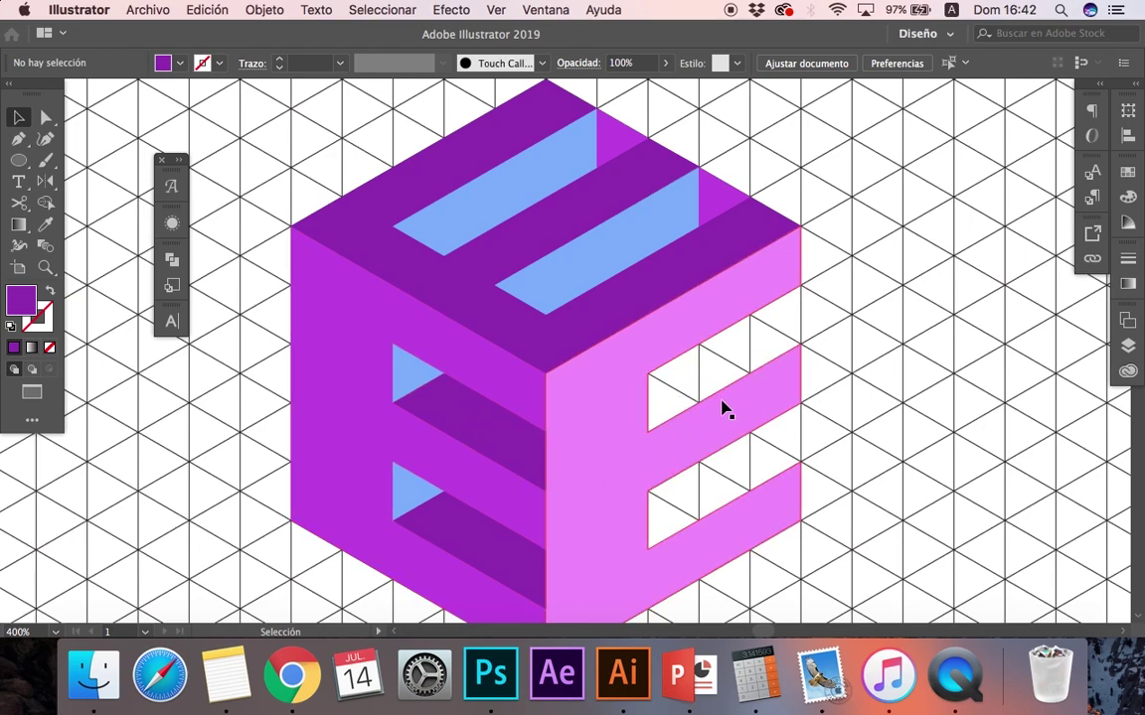
Draw a dark purple band in the right face's upper slot.
key("p")
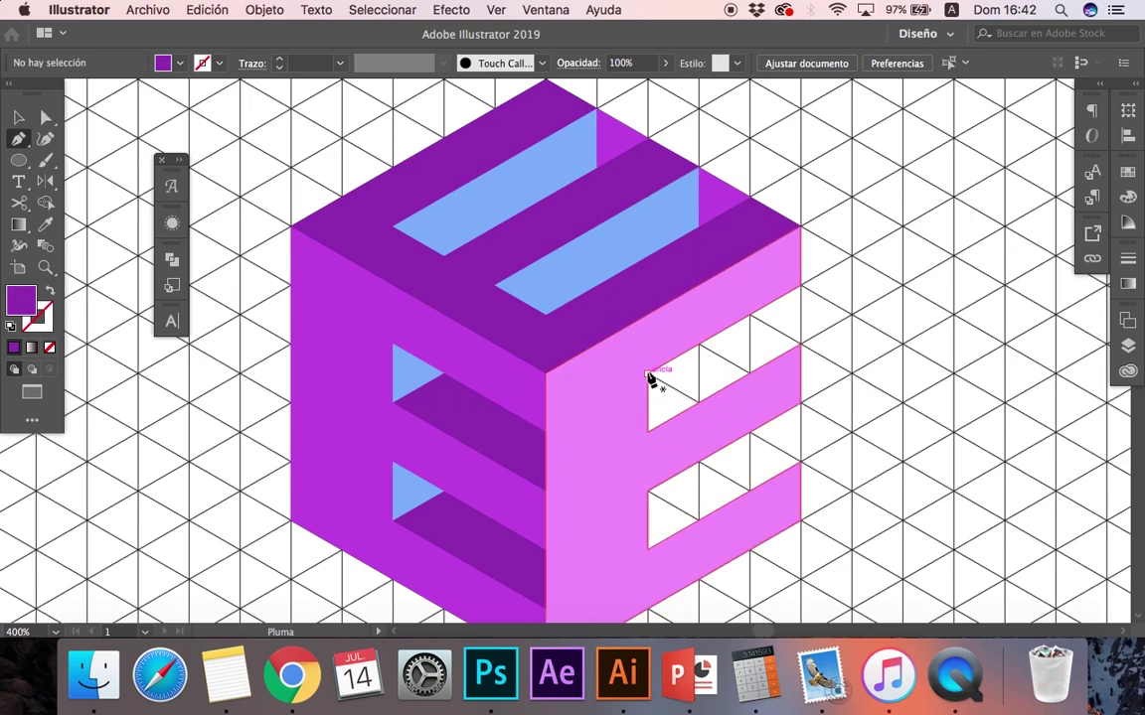
left_click(648, 376)
left_click(648, 432)
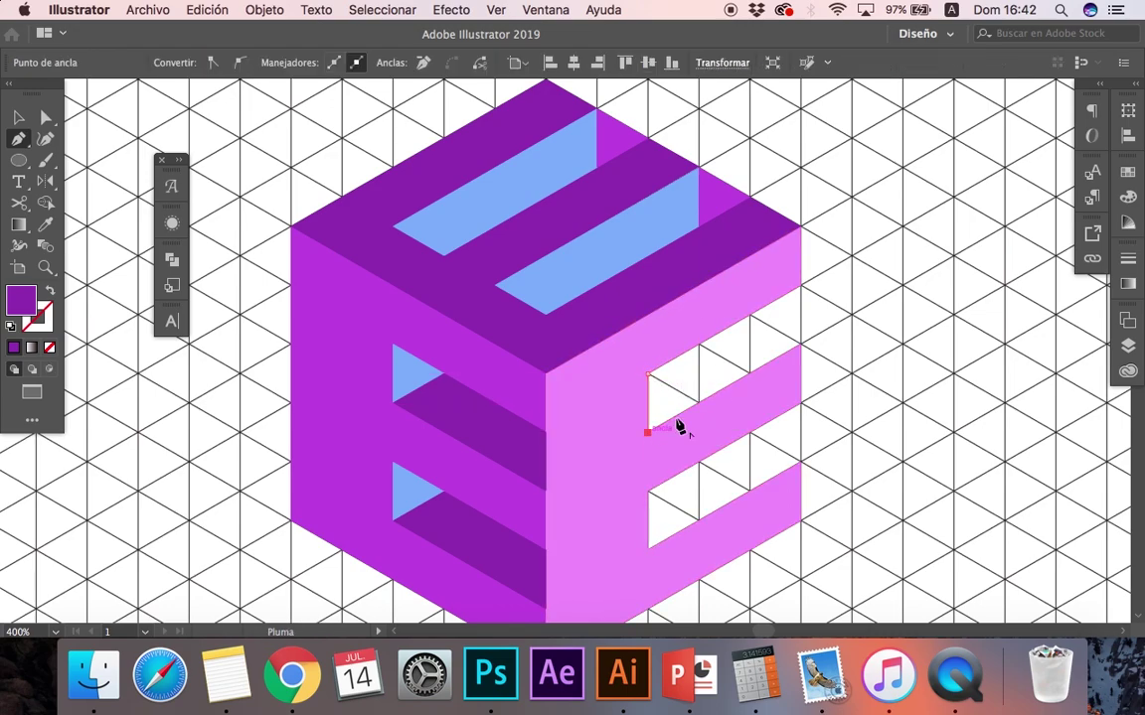
left_click(801, 345)
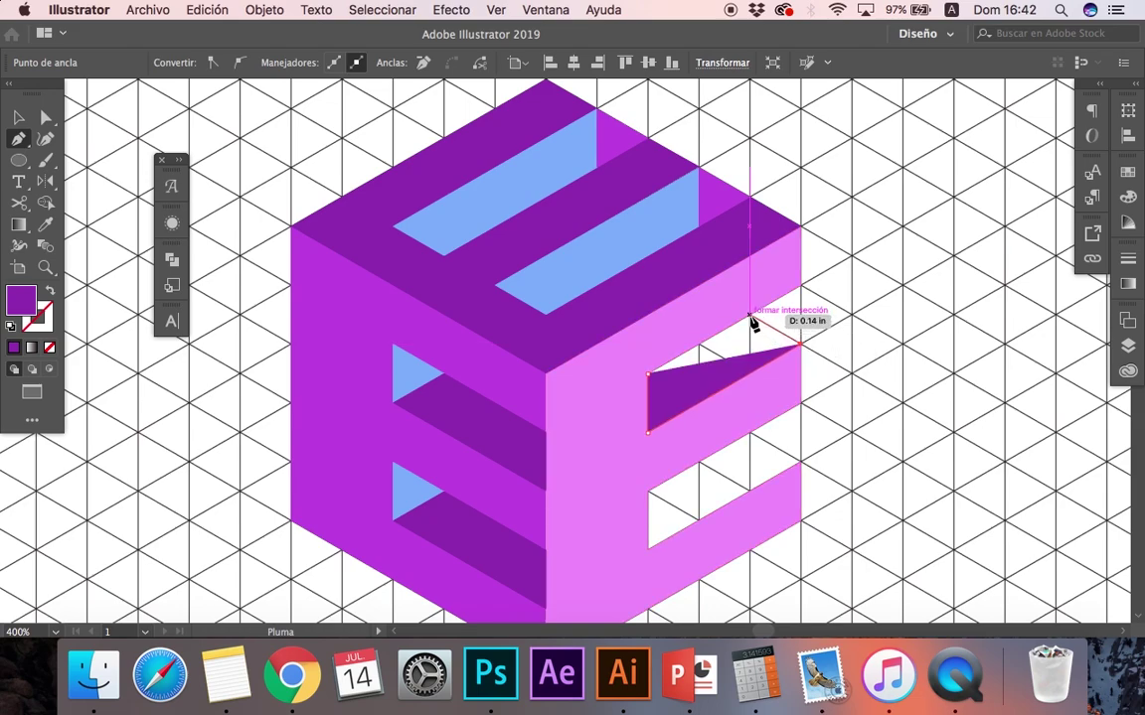
left_click(750, 318)
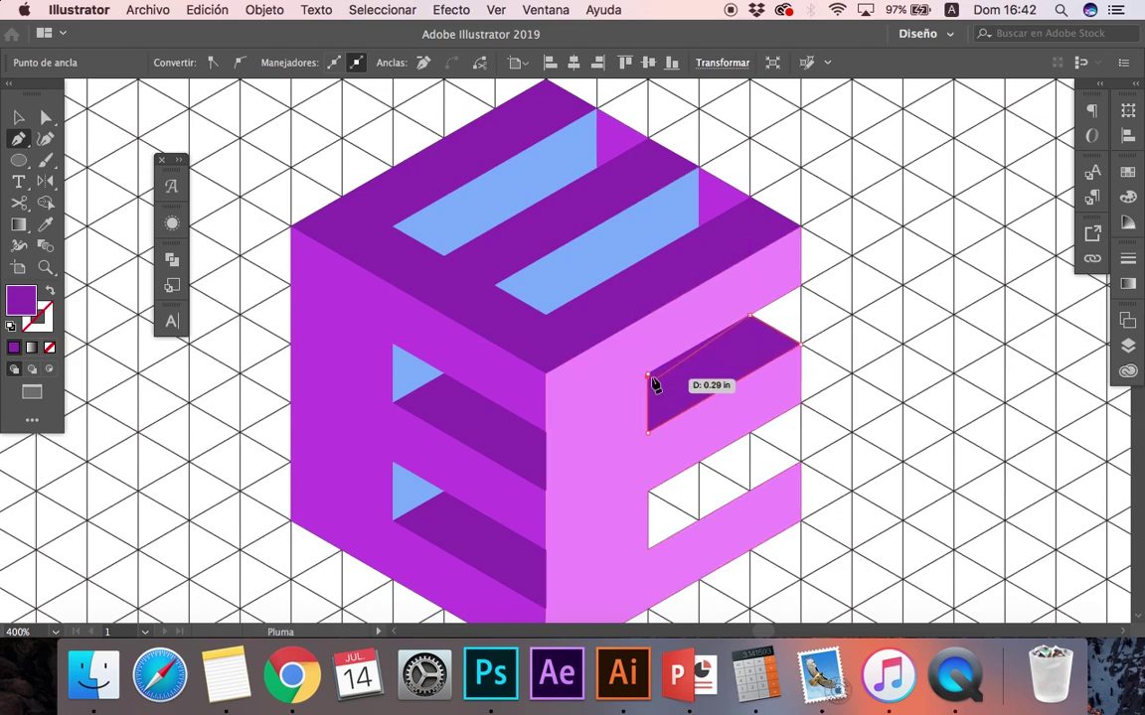
left_click(648, 376)
key("v")
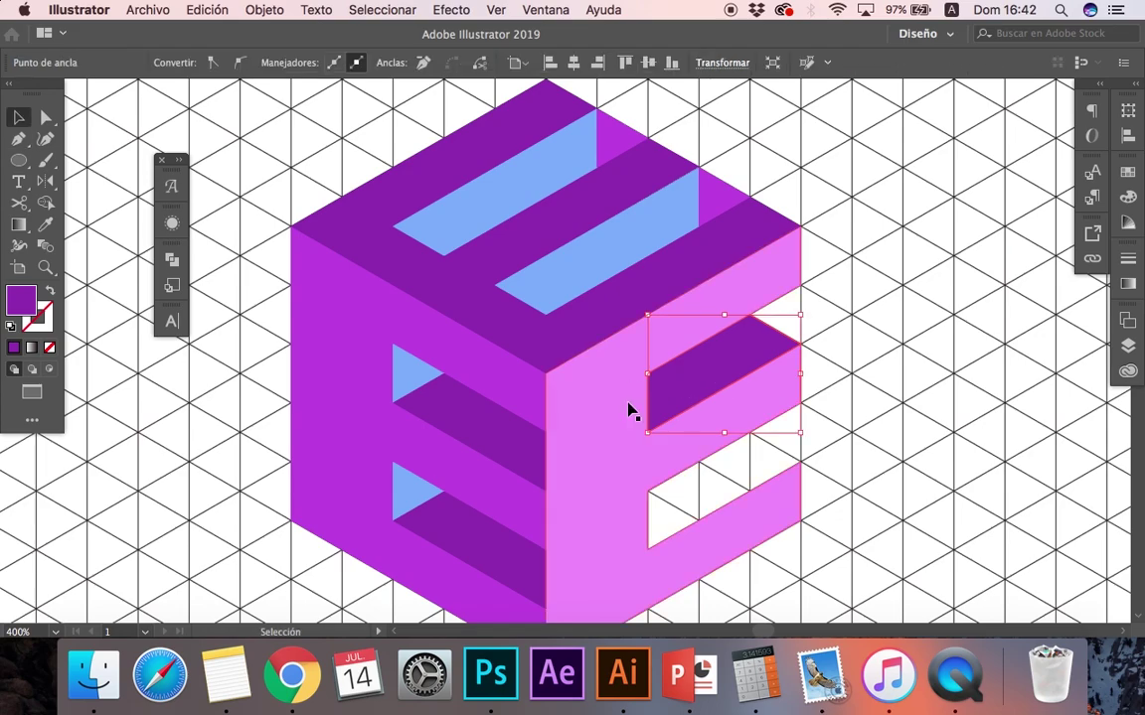
left_click(897, 456)
Add a corner triangle at the cube's right edge, coloured the lighter top-face purple.
key("p")
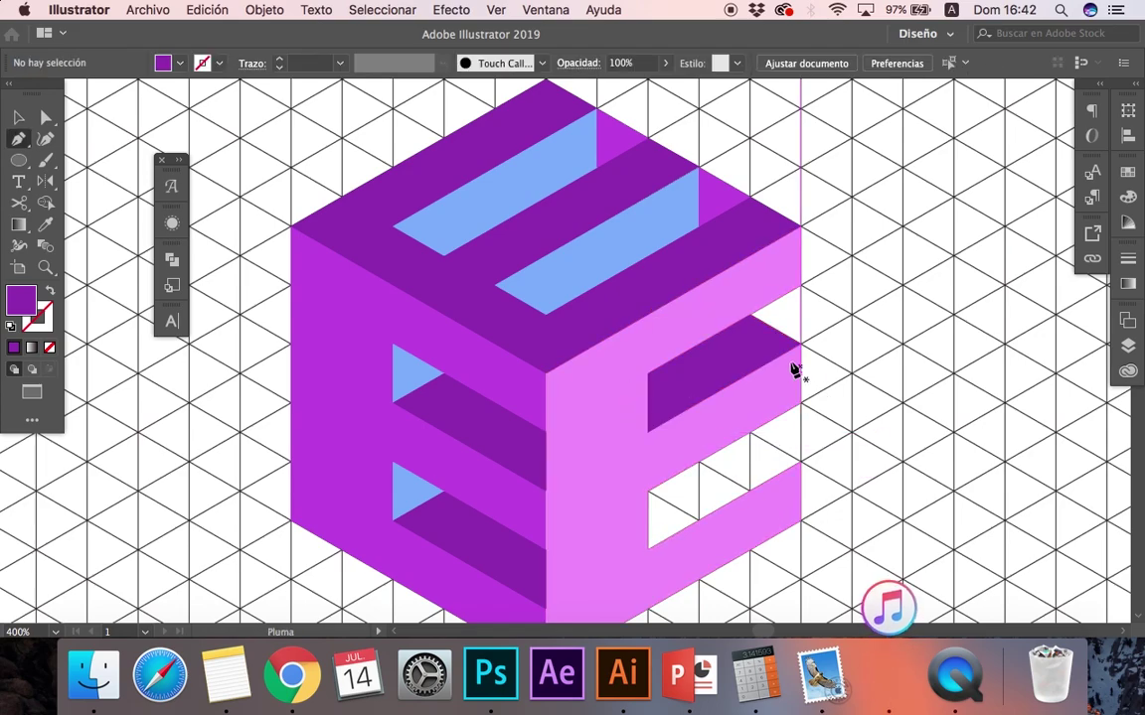
left_click(800, 344)
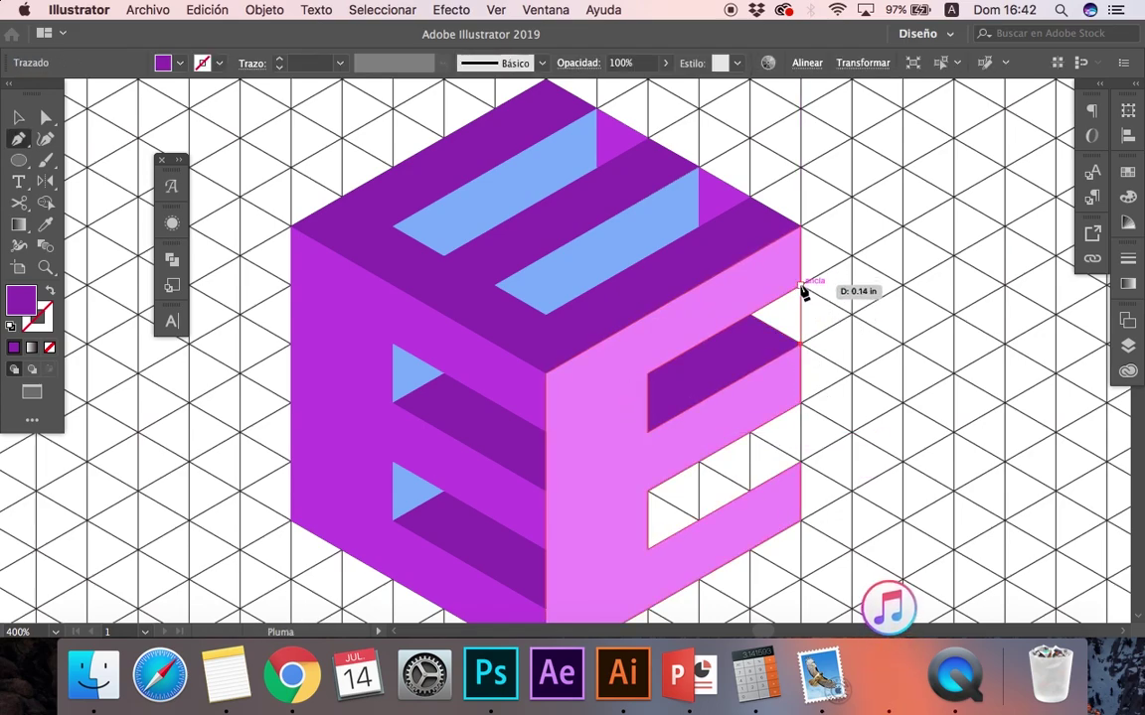
left_click(800, 286)
left_click(751, 316)
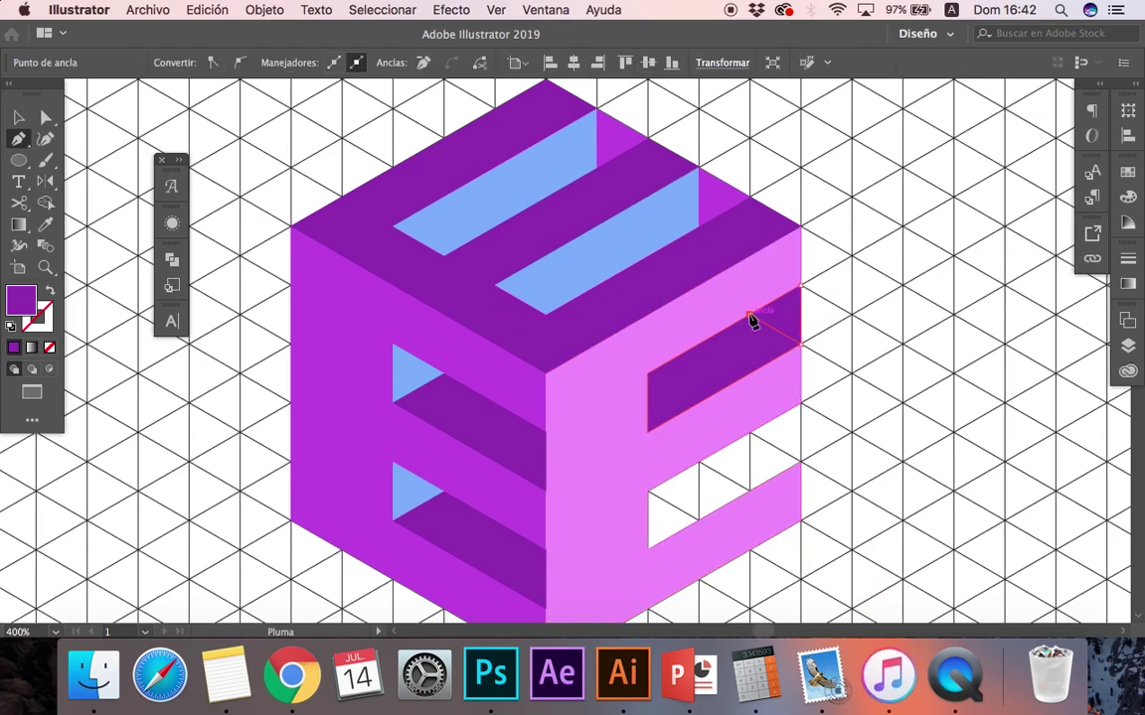
left_click(800, 344)
key("v")
key("i")
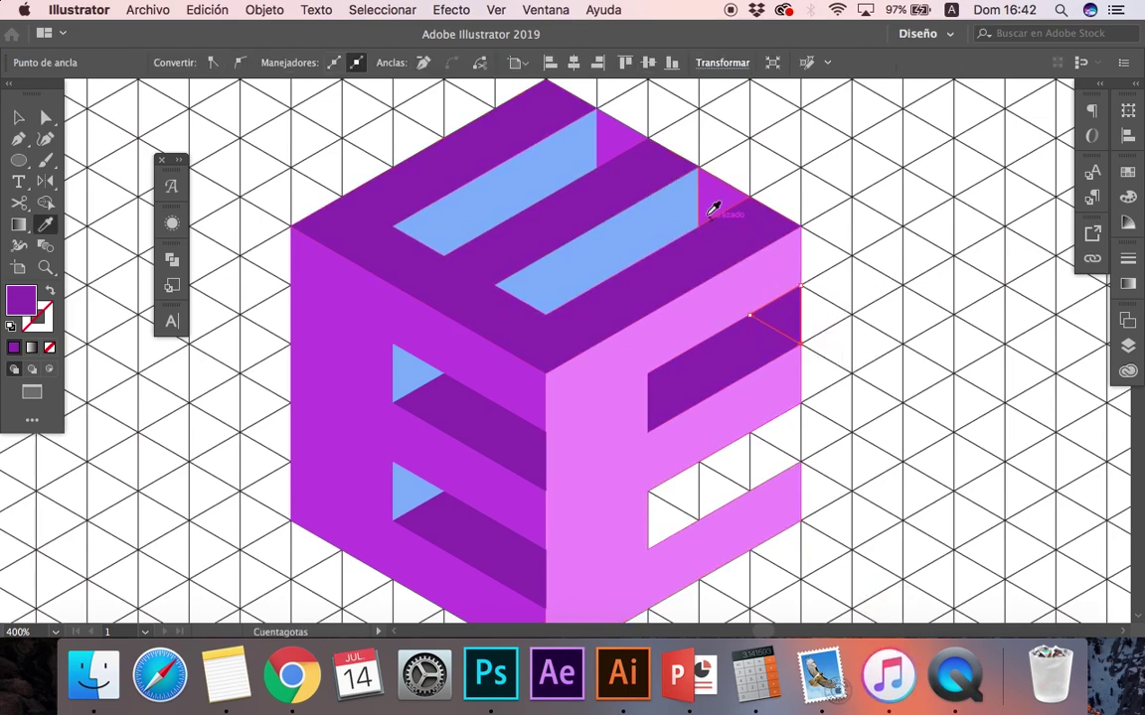
left_click(712, 197)
key("v")
left_click(940, 336)
Copy the band and triangle down into the right face's lower slot.
left_click(765, 353)
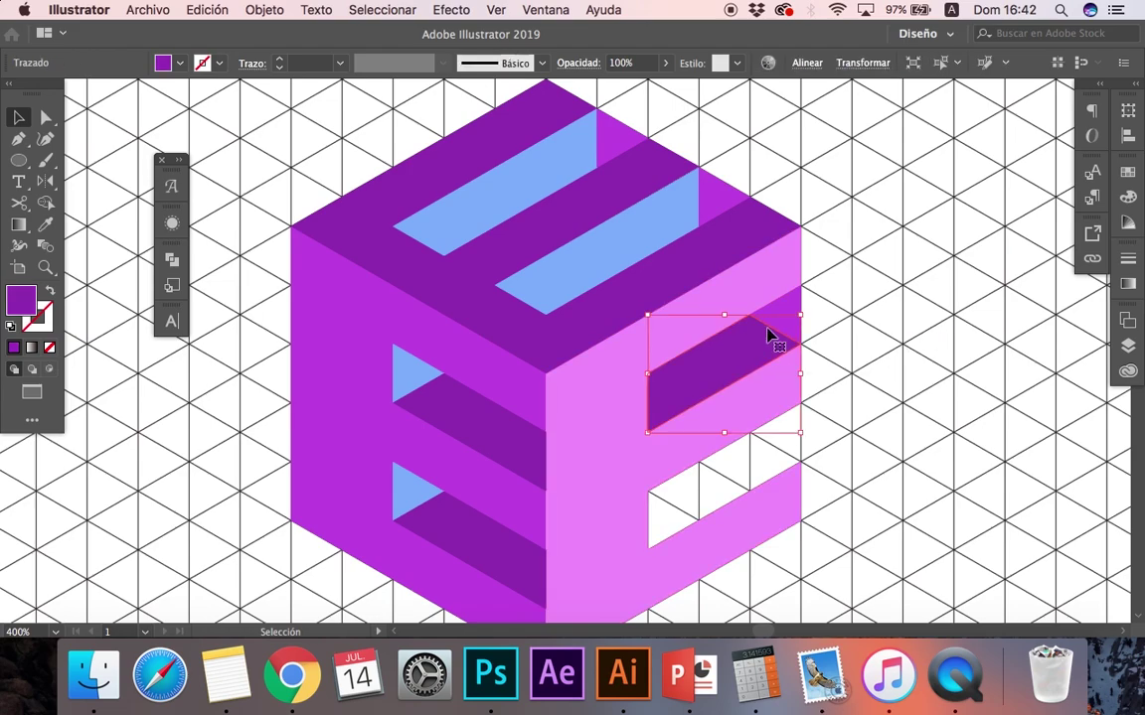
left_click(792, 308, "shift")
left_click_drag(792, 319, 797, 434)
left_click(881, 455)
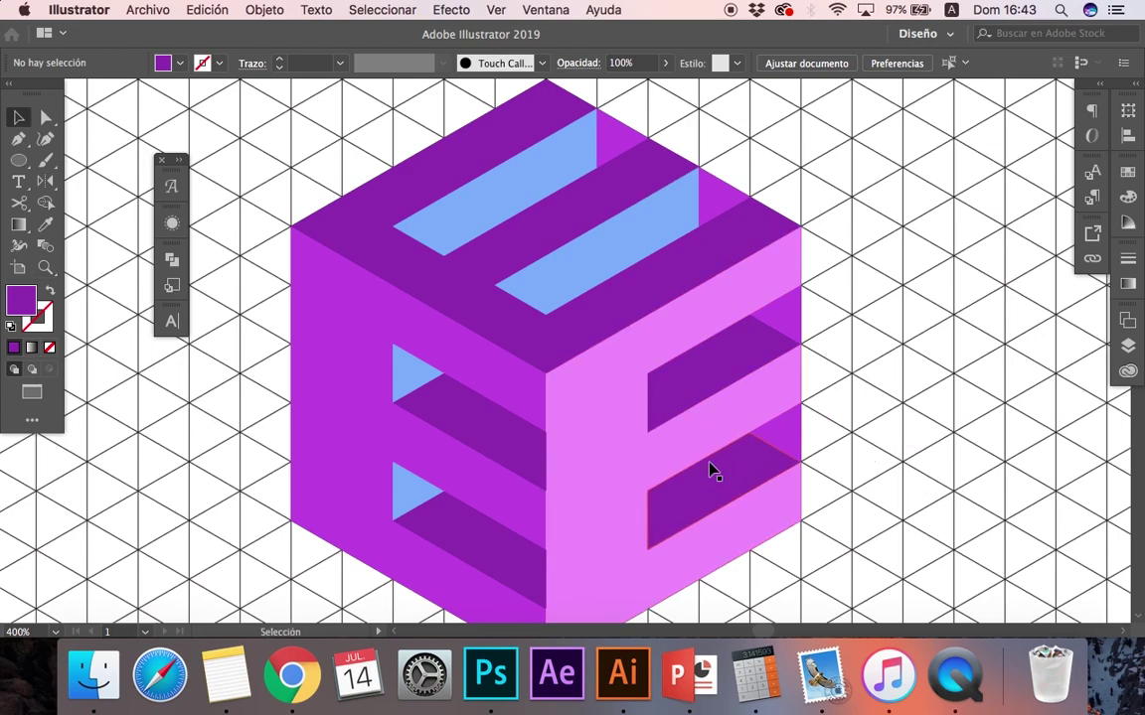
Zoom out to 300% to show the whole shaded cube logo.
key("z")
left_click(537, 373, "alt")
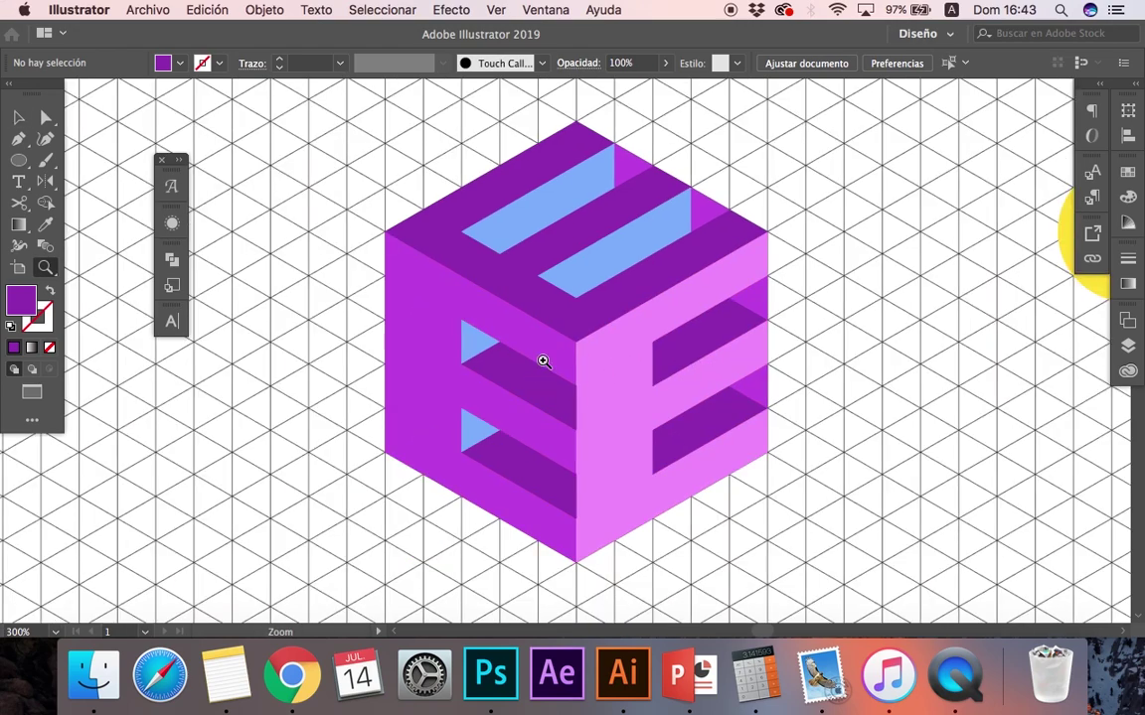